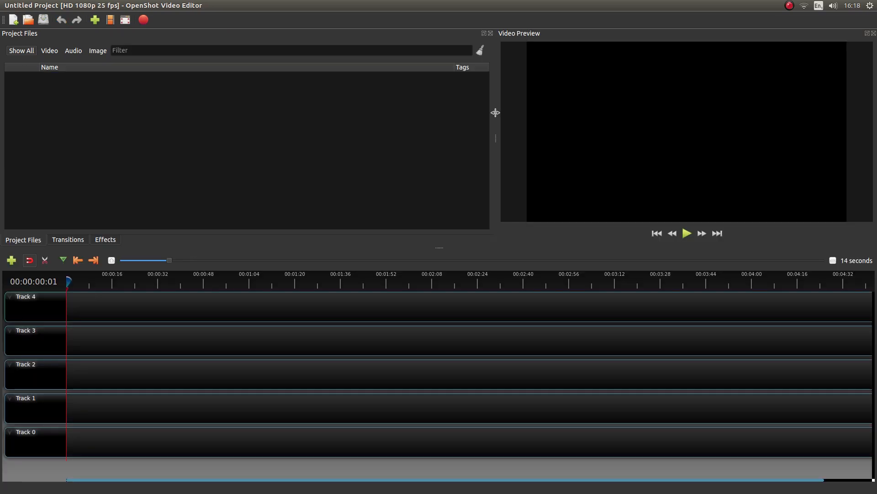
- Set the default profile to HD 1080p 50 fps in the preferences and close the program to restart it
{"action": "mouse_move", "coordinate": [267, 3]}
{"action": "mouse_move", "coordinate": [178, 4]}
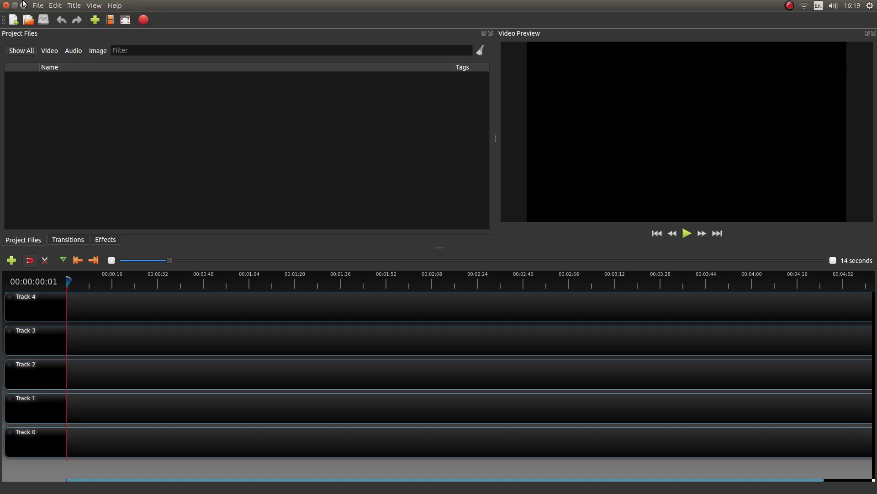
{"action": "left_click", "coordinate": [55, 5]}
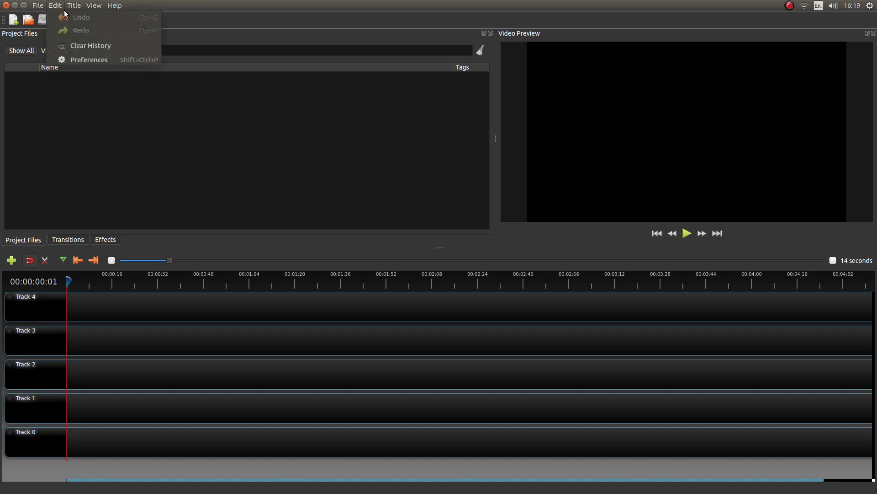
{"action": "left_click", "coordinate": [93, 59]}
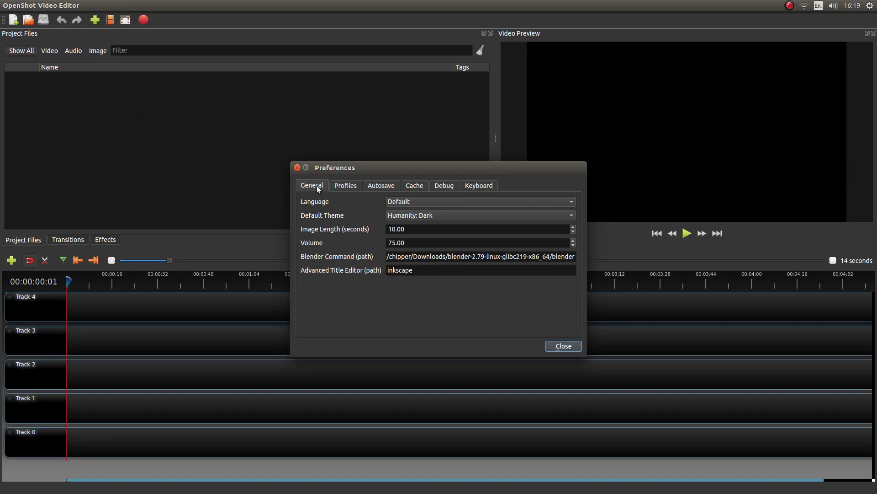
{"action": "left_click", "coordinate": [344, 184]}
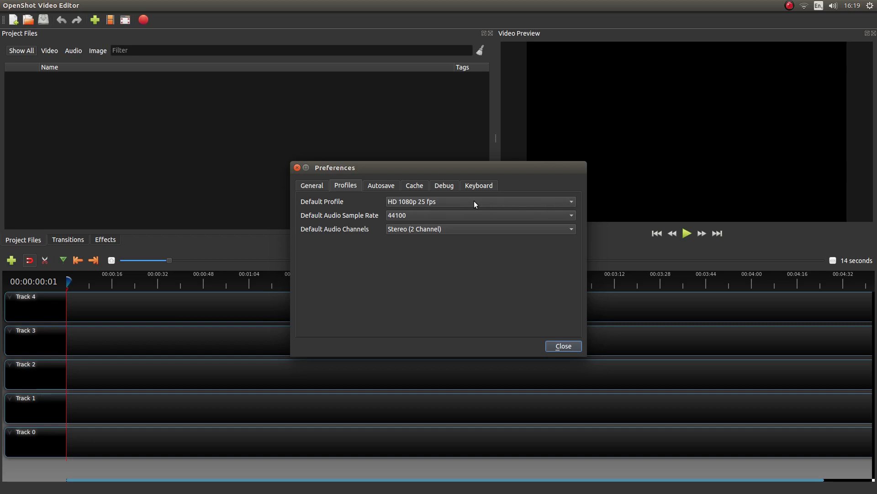
{"action": "left_click", "coordinate": [572, 202]}
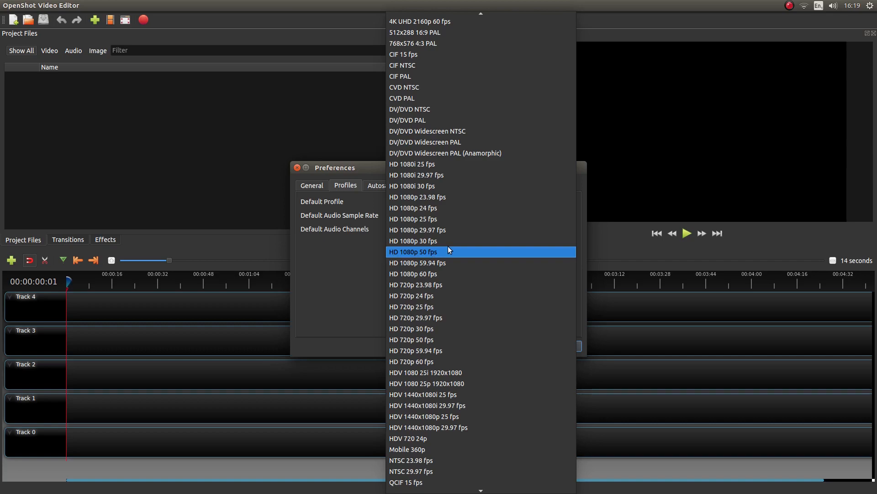
{"action": "left_click", "coordinate": [435, 252]}
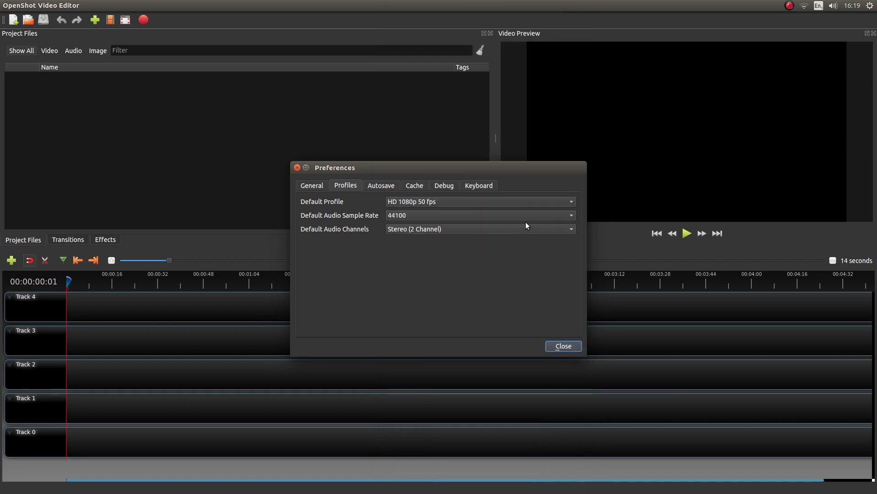
{"action": "left_click", "coordinate": [564, 347]}
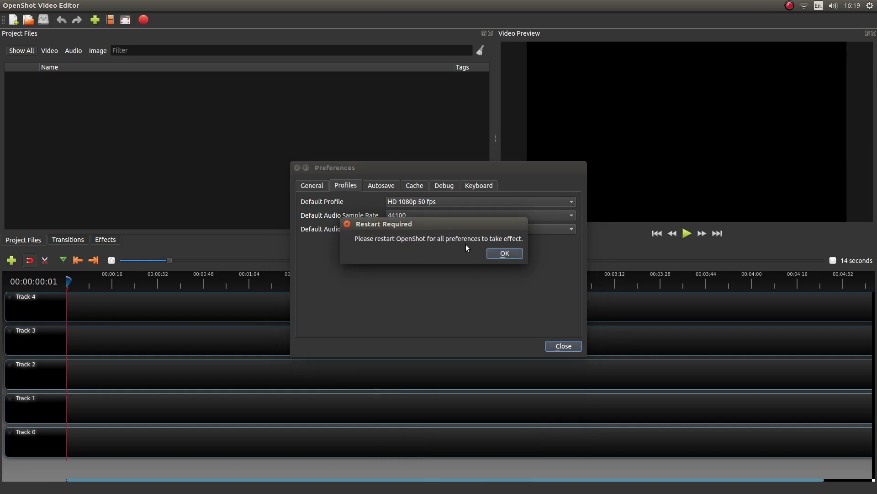
{"action": "left_click", "coordinate": [503, 253]}
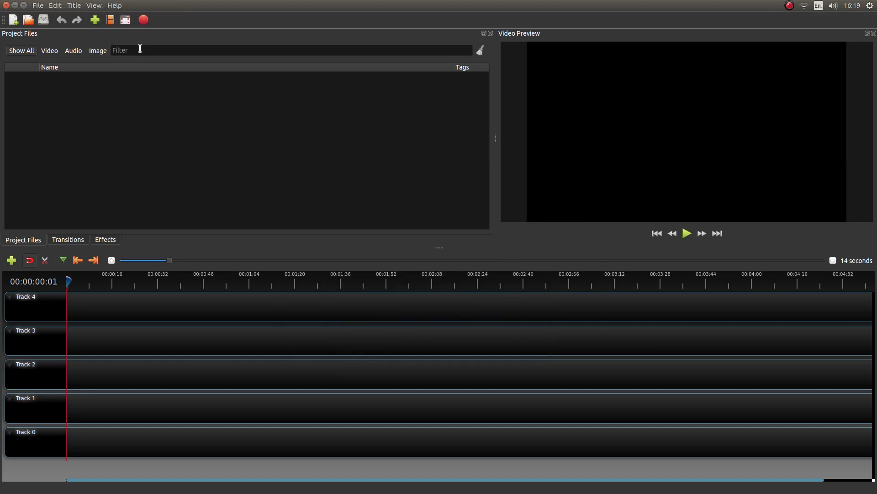
{"action": "left_click", "coordinate": [6, 5]}
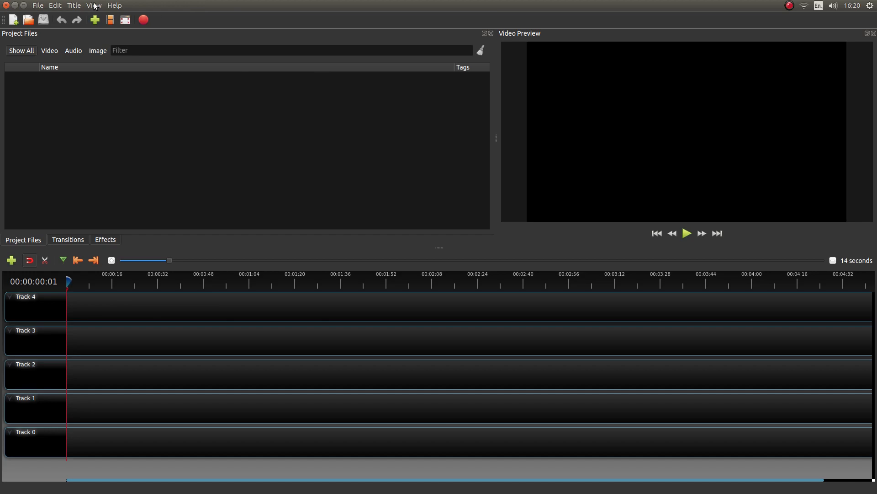
- Switch to the Advanced View layout and shrink the project files, transitions and timeline areas to enlarge the video preview
{"action": "left_click", "coordinate": [95, 6]}
{"action": "mouse_move", "coordinate": [94, 44]}
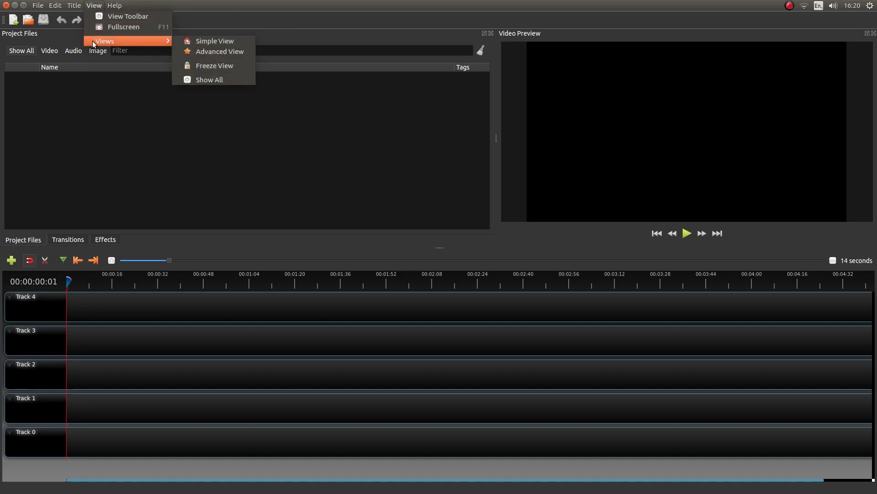
{"action": "left_click", "coordinate": [227, 52]}
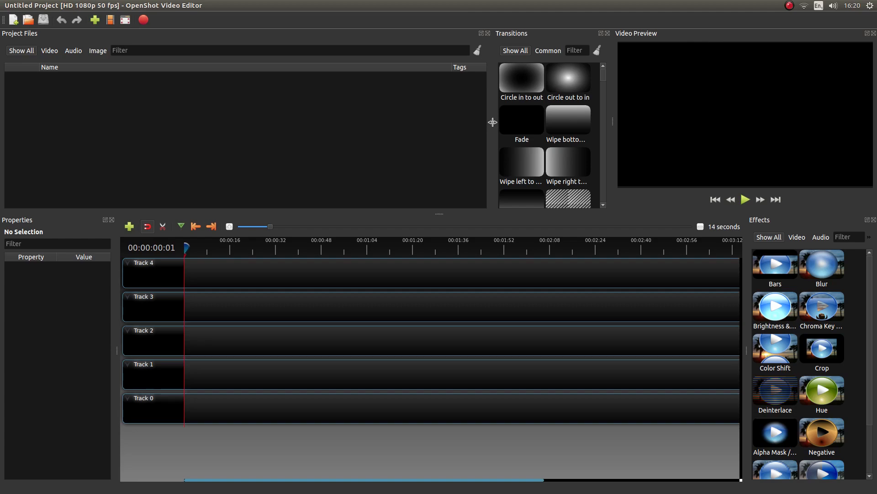
{"action": "left_click_drag", "start_coordinate": [492, 122], "coordinate": [121, 121]}
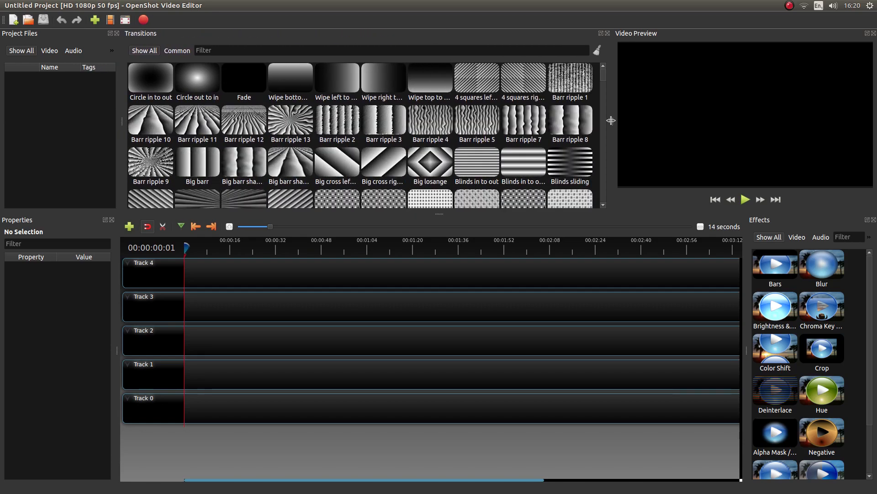
{"action": "left_click_drag", "start_coordinate": [613, 122], "coordinate": [192, 128]}
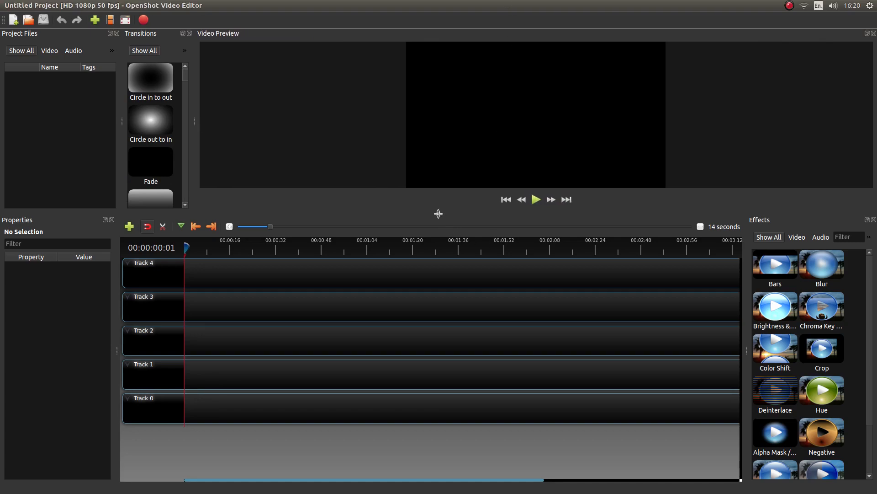
{"action": "left_click_drag", "start_coordinate": [437, 211], "coordinate": [442, 338]}
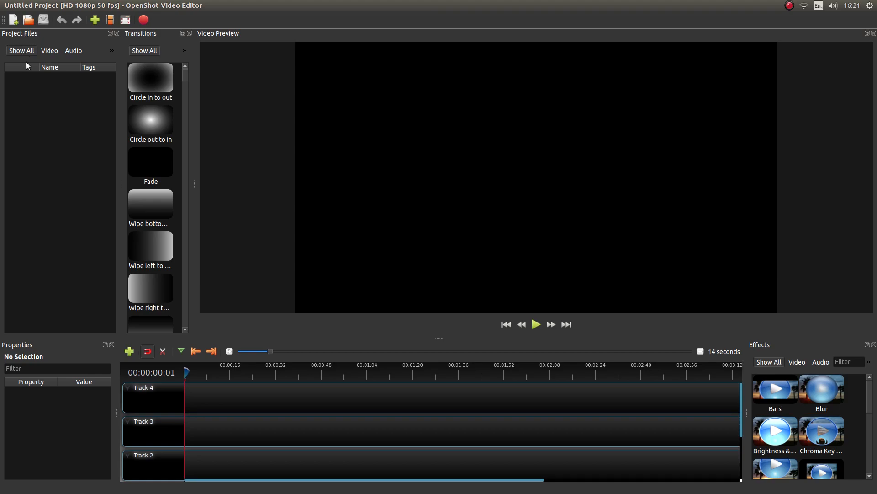
{"action": "right_click", "coordinate": [67, 121]}
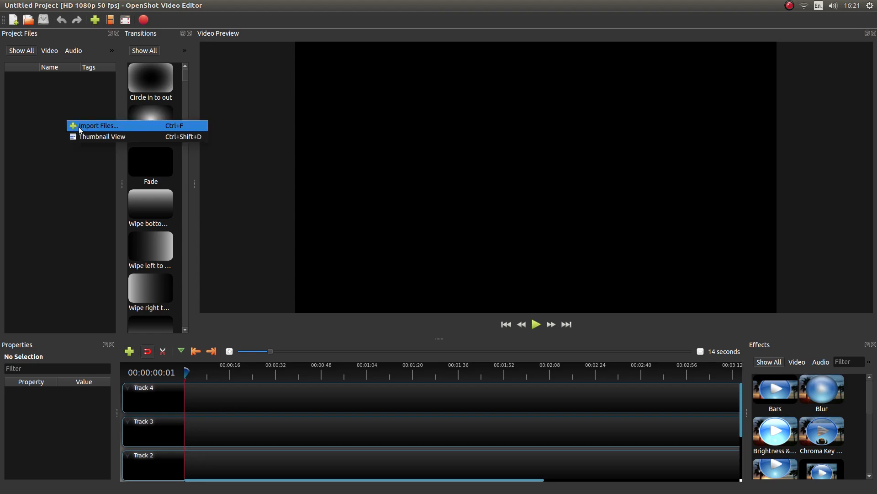
{"action": "left_click", "coordinate": [79, 130]}
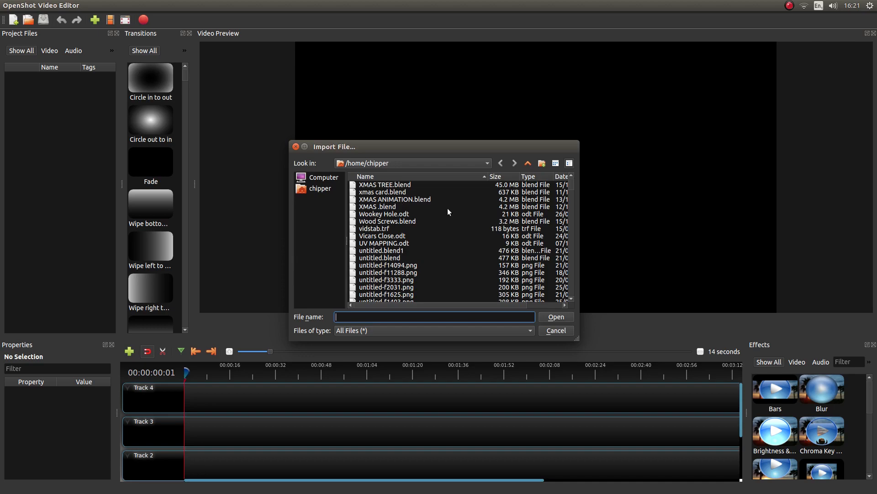
{"action": "left_click", "coordinate": [296, 146]}
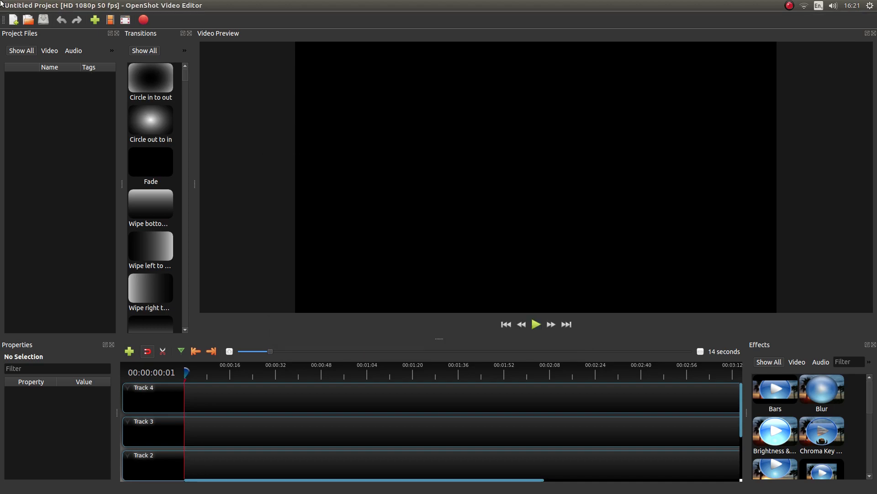
- Switch to the Files app and open the Poldark folder inside Pictures in a maximized window
{"action": "mouse_move", "coordinate": [1, 98]}
{"action": "left_click", "coordinate": [15, 56]}
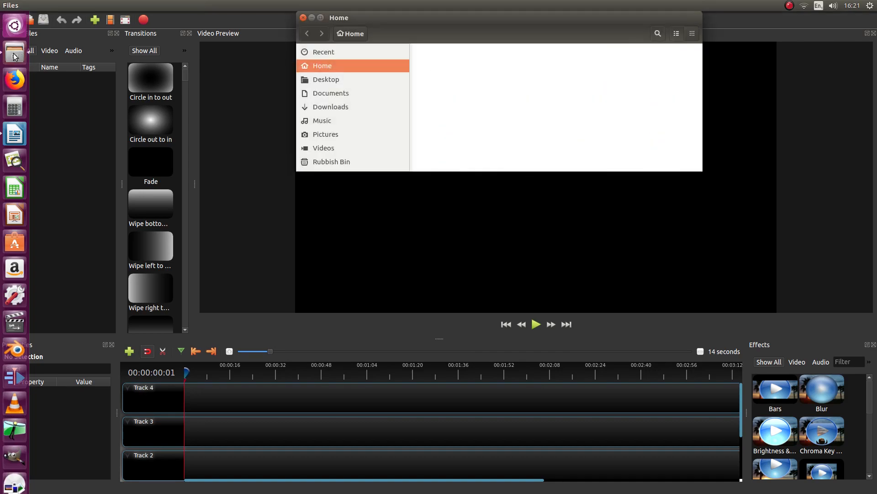
{"action": "left_click", "coordinate": [325, 134]}
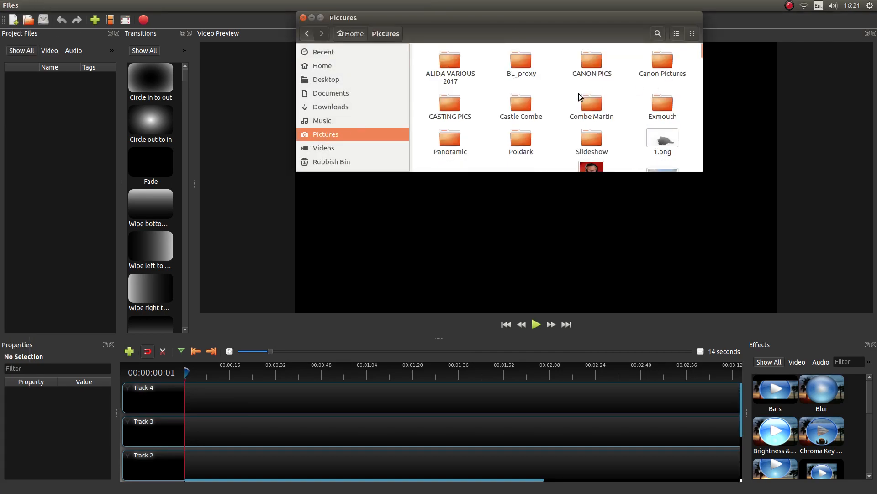
{"action": "left_click", "coordinate": [521, 140]}
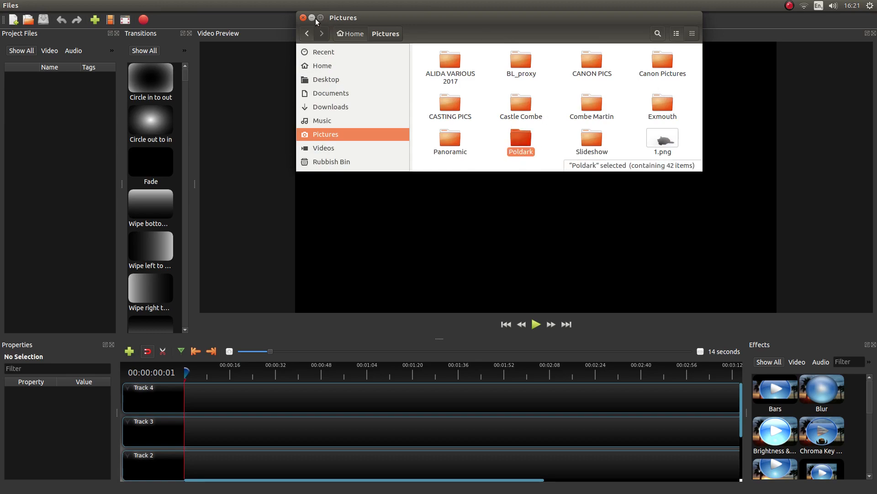
{"action": "double_click", "coordinate": [531, 140]}
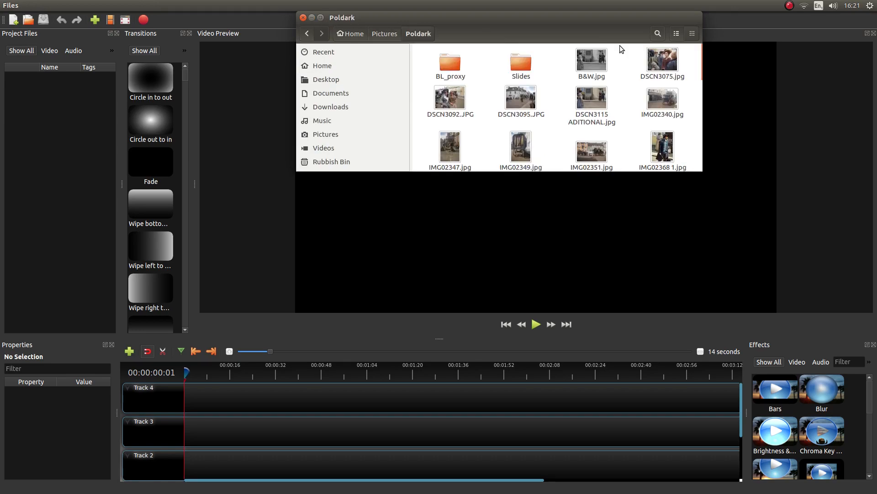
{"action": "left_click", "coordinate": [322, 18]}
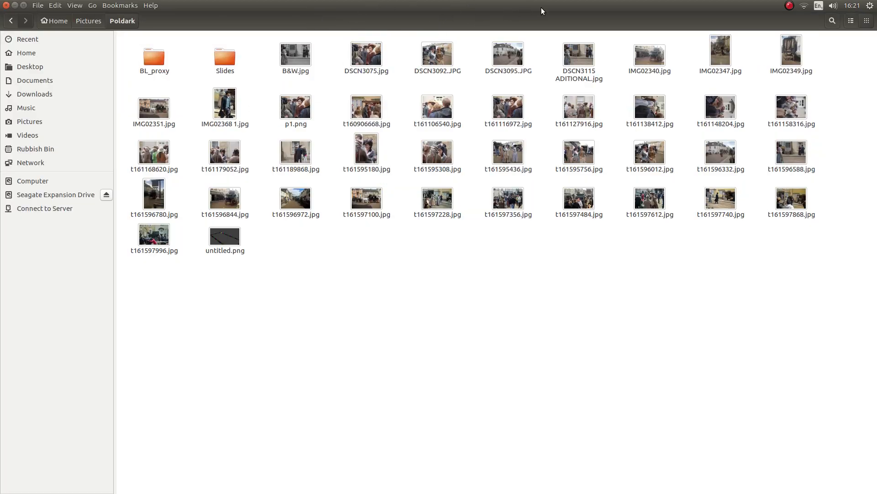
- Import DSCN3115 ADITIONAL.jpg, IMG02340.jpg, IMG02347.jpg and IMG02351.jpg into the OpenShot project files as single images, declining the image sequence
{"action": "left_click", "coordinate": [575, 53]}
{"action": "left_click", "coordinate": [654, 51], "text": "ctrl"}
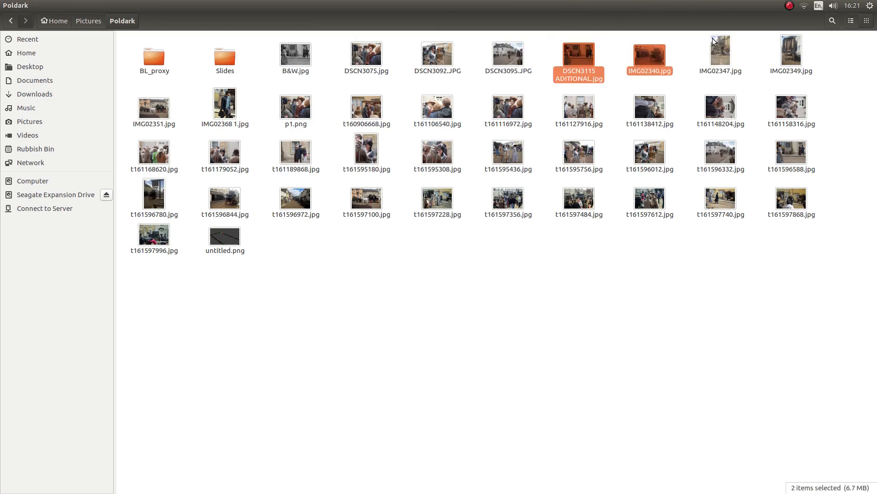
{"action": "left_click", "coordinate": [716, 46], "text": "ctrl"}
{"action": "left_click", "coordinate": [147, 111], "text": "ctrl"}
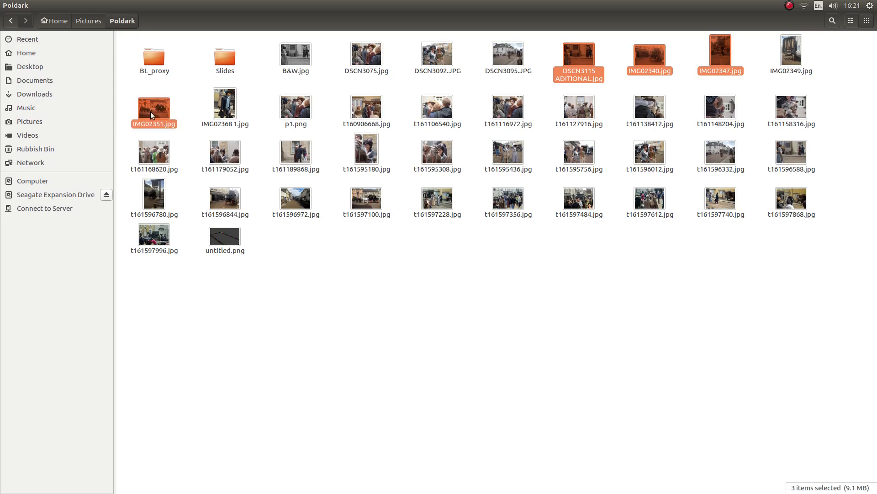
{"action": "left_click", "coordinate": [23, 5]}
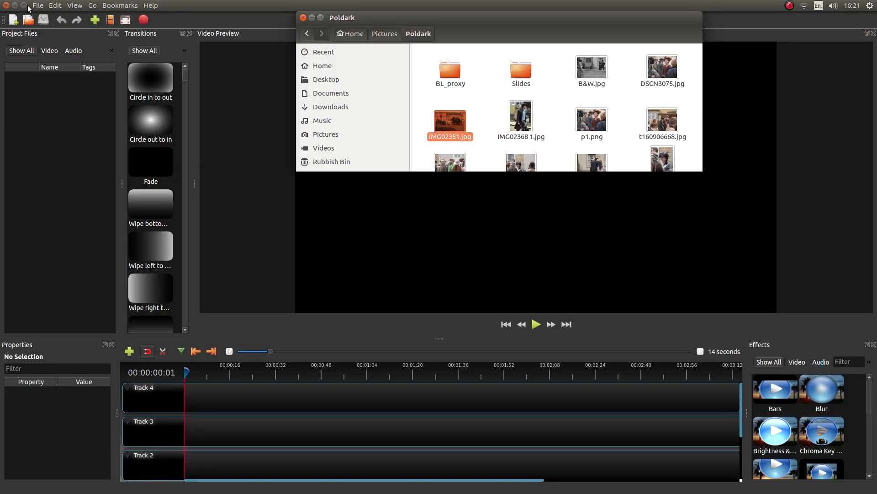
{"action": "left_click_drag", "start_coordinate": [588, 102], "coordinate": [67, 108]}
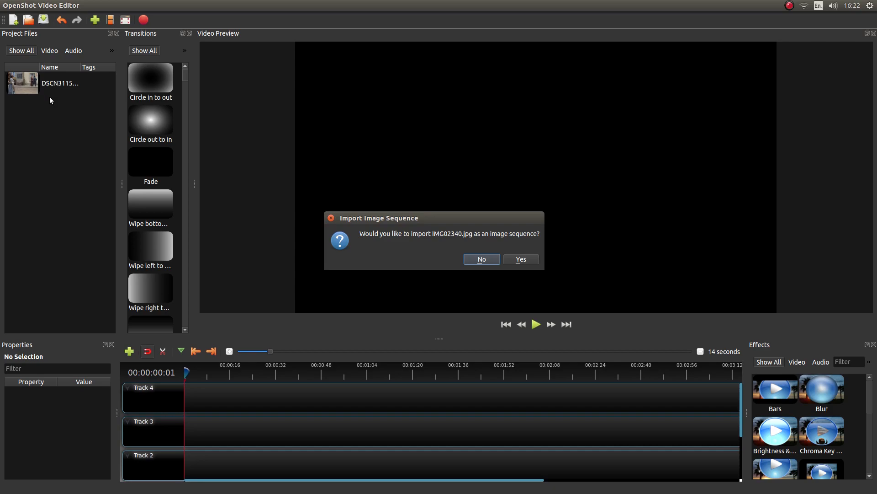
{"action": "left_click", "coordinate": [483, 260]}
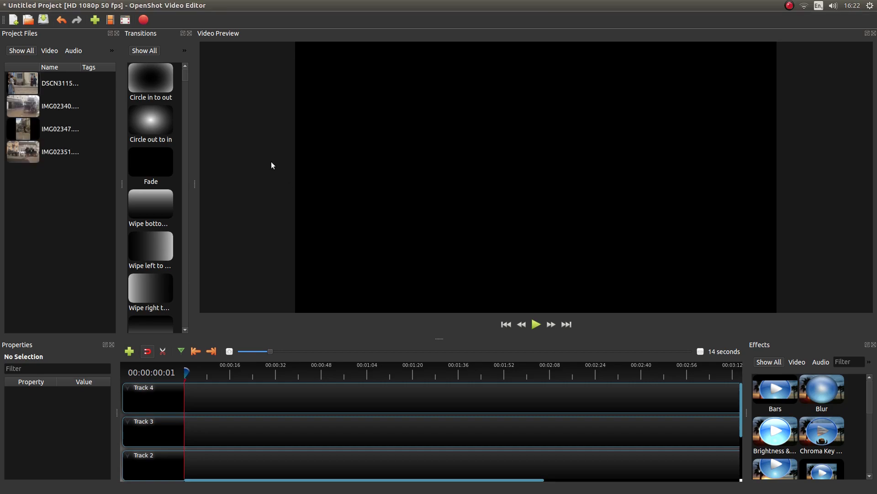
- Add the IMG02347 image to Track 4 and align its clip with the start of the timeline
{"action": "left_click", "coordinate": [31, 127]}
{"action": "left_click_drag", "start_coordinate": [31, 124], "coordinate": [303, 388]}
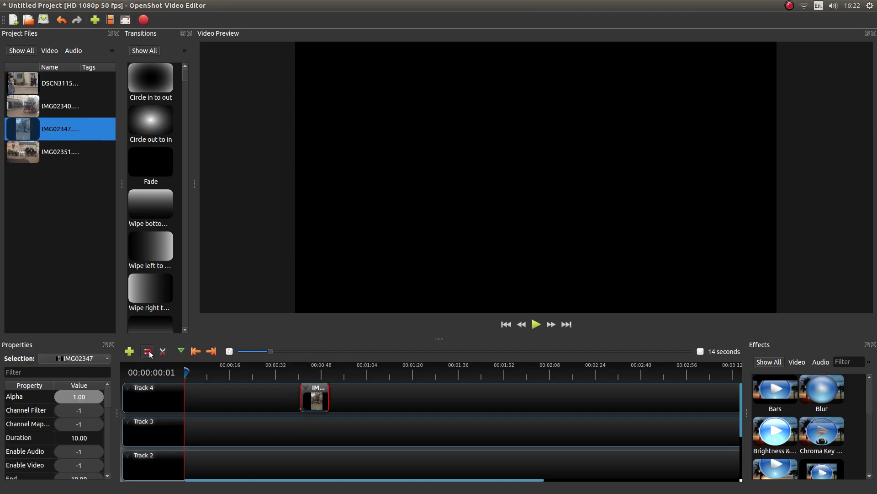
{"action": "left_click_drag", "start_coordinate": [313, 393], "coordinate": [199, 397]}
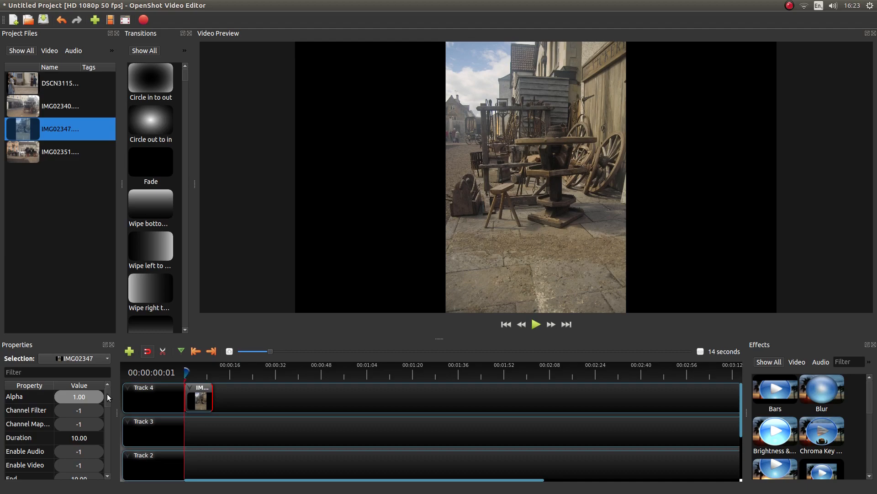
- Set the IMG02347 clip's scale to Crop and slightly enlarge the timeline and properties area
{"action": "left_click_drag", "start_coordinate": [108, 397], "coordinate": [108, 431]}
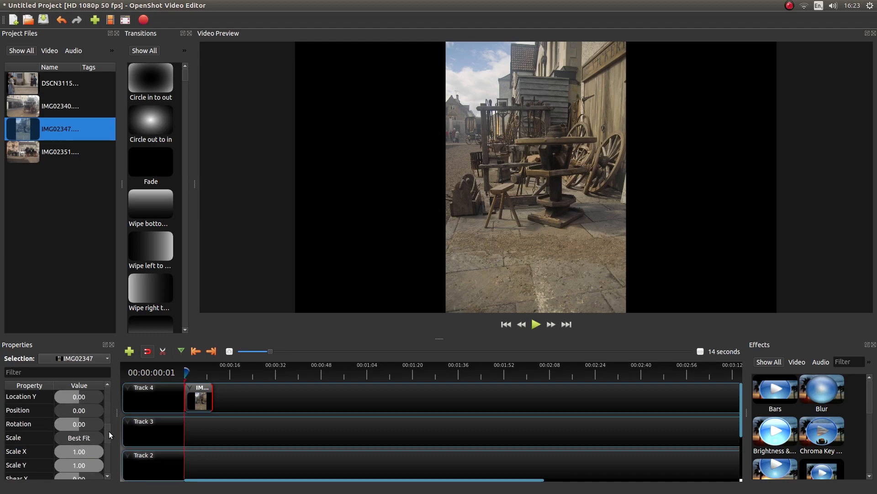
{"action": "left_click", "coordinate": [84, 439]}
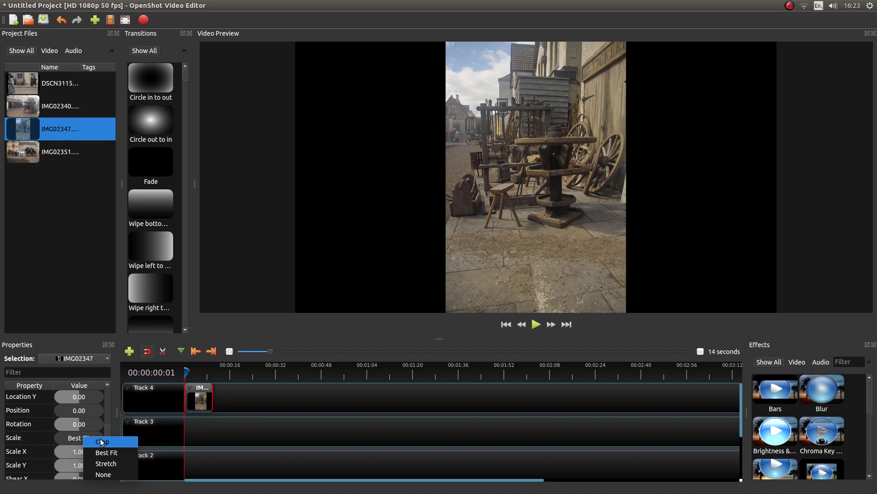
{"action": "left_click", "coordinate": [101, 442]}
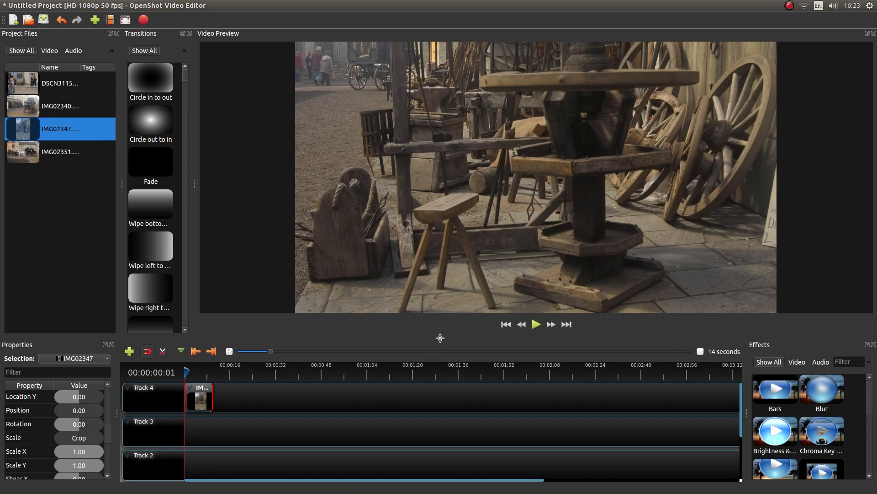
{"action": "left_click_drag", "start_coordinate": [439, 338], "coordinate": [439, 317]}
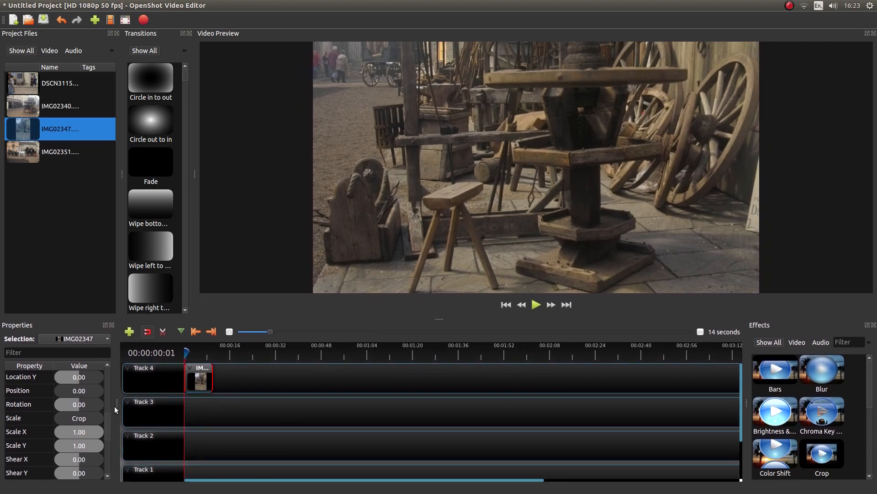
- Enable Transform on the IMG02347 clip and move its image down in the preview to a Location Y of about 0.40
{"action": "left_click_drag", "start_coordinate": [108, 417], "coordinate": [109, 408]}
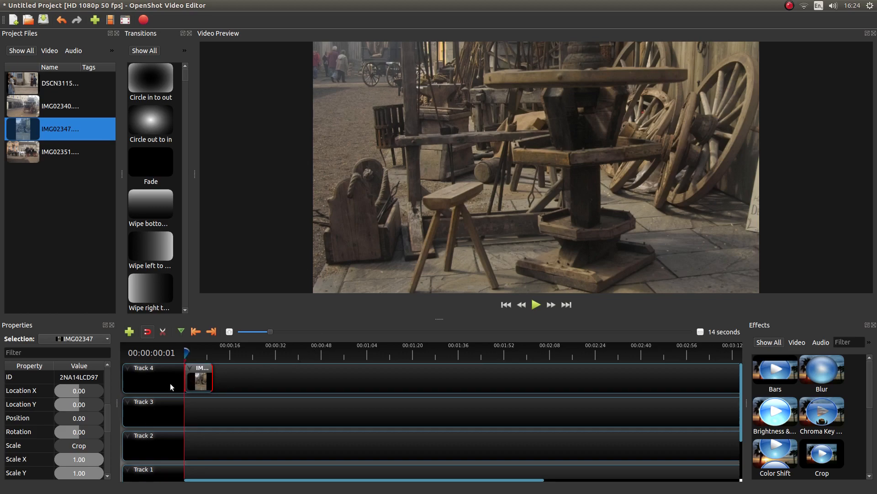
{"action": "right_click", "coordinate": [202, 376]}
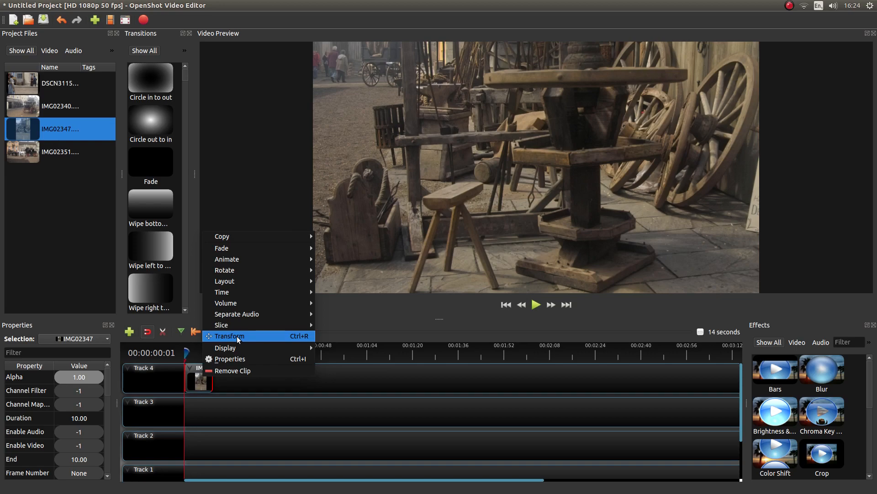
{"action": "left_click", "coordinate": [237, 336]}
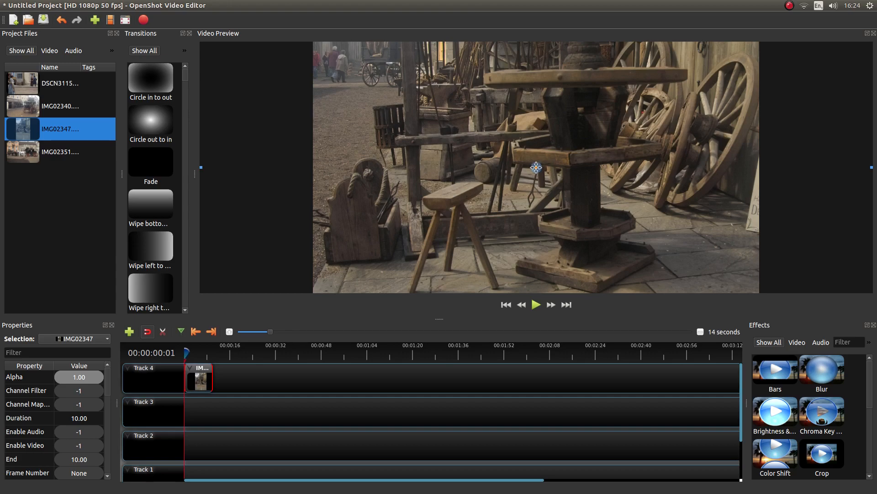
{"action": "left_click_drag", "start_coordinate": [536, 167], "coordinate": [537, 225]}
{"action": "left_click_drag", "start_coordinate": [534, 236], "coordinate": [533, 268]}
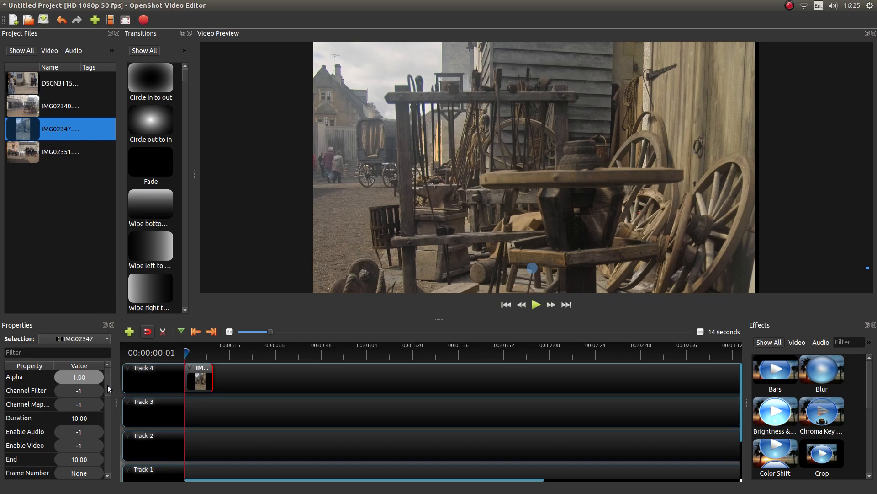
- Set the Location X of the IMG02347 clip to 0.00 at the start of the clip
{"action": "left_click_drag", "start_coordinate": [108, 384], "coordinate": [107, 418]}
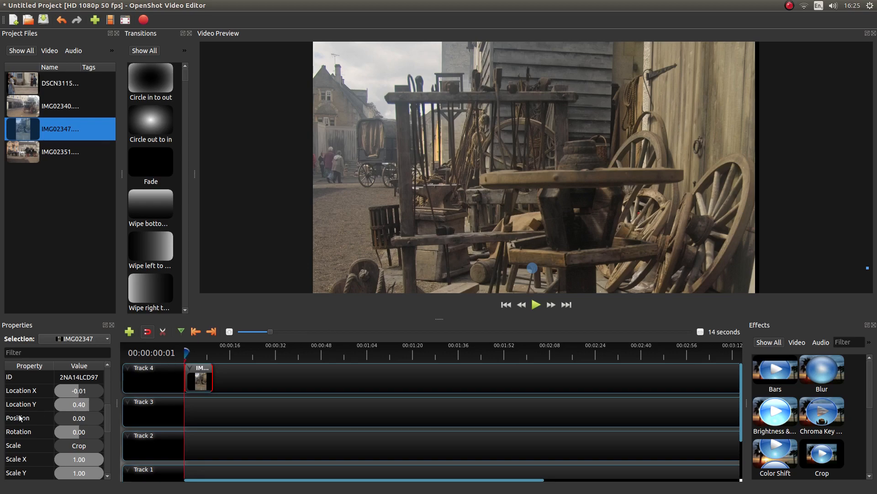
{"action": "left_click", "coordinate": [83, 390]}
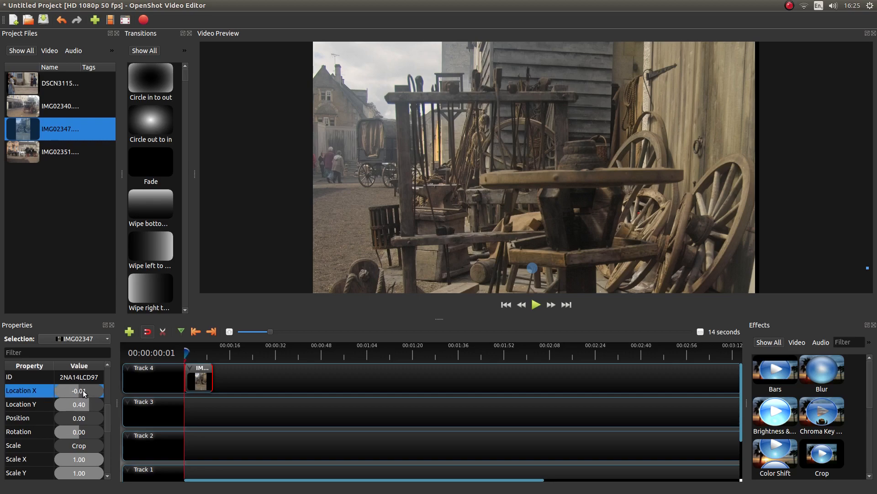
{"action": "key", "text": "Return"}
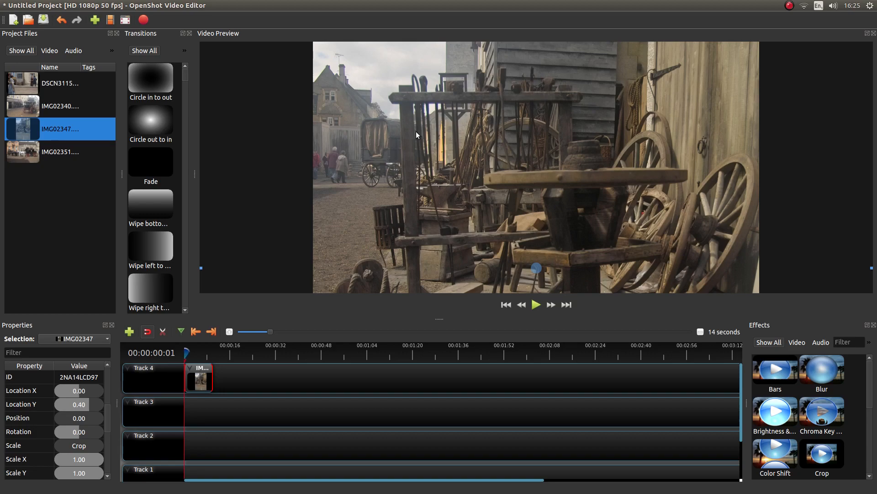
- At the end of the IMG02347 clip, move the image up to a Location Y of about -0.10 and try to zero Location X
{"action": "left_click", "coordinate": [566, 305]}
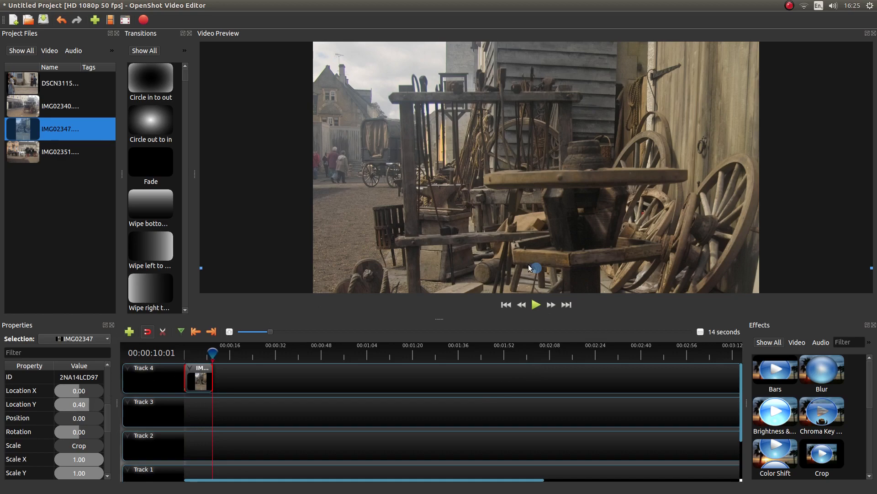
{"action": "left_click_drag", "start_coordinate": [535, 266], "coordinate": [533, 142]}
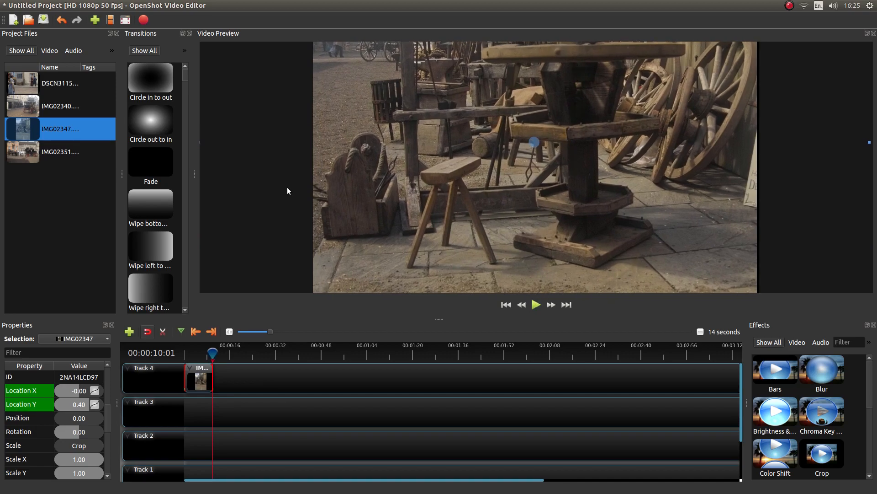
{"action": "left_click", "coordinate": [76, 389]}
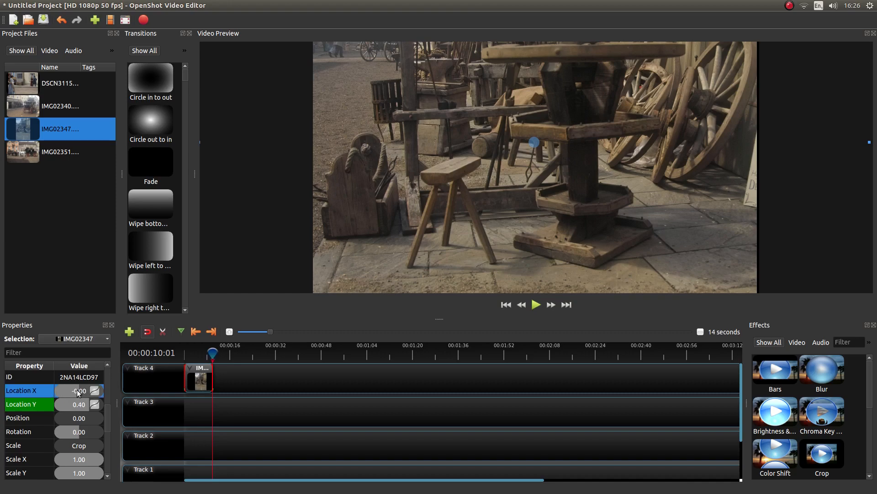
{"action": "double_click", "coordinate": [76, 389]}
{"action": "key", "text": "Return"}
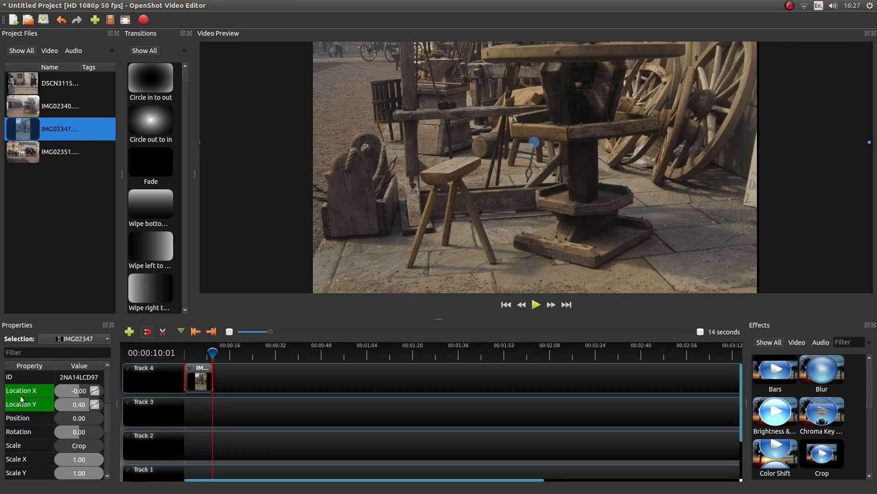
- Make the Location X and Location Y keyframes of IMG02347 linear and play the animation from the start
{"action": "right_click", "coordinate": [97, 390]}
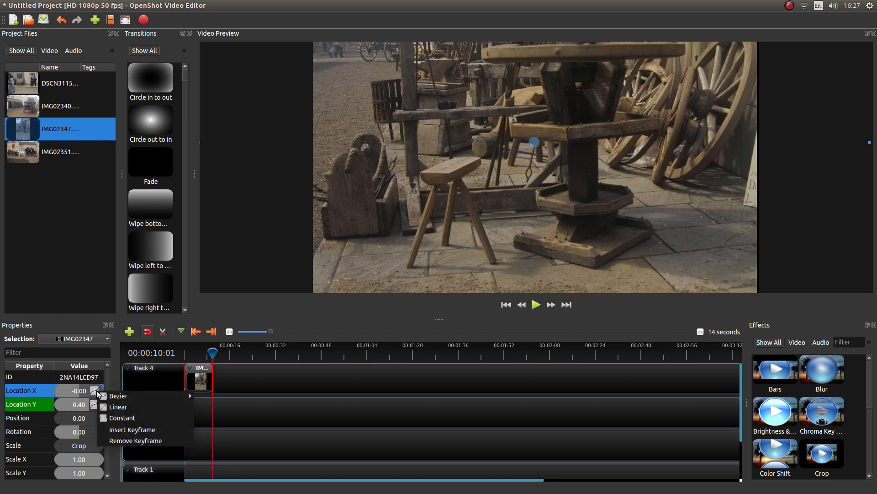
{"action": "left_click", "coordinate": [111, 407]}
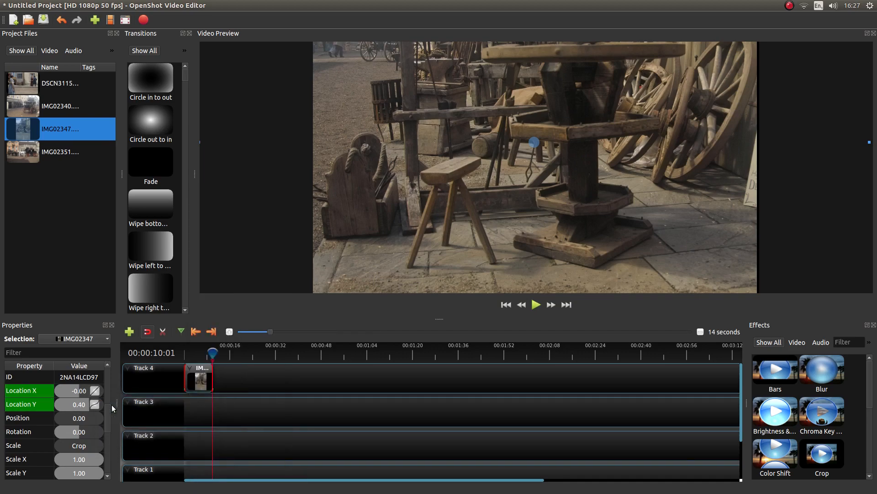
{"action": "right_click", "coordinate": [95, 405]}
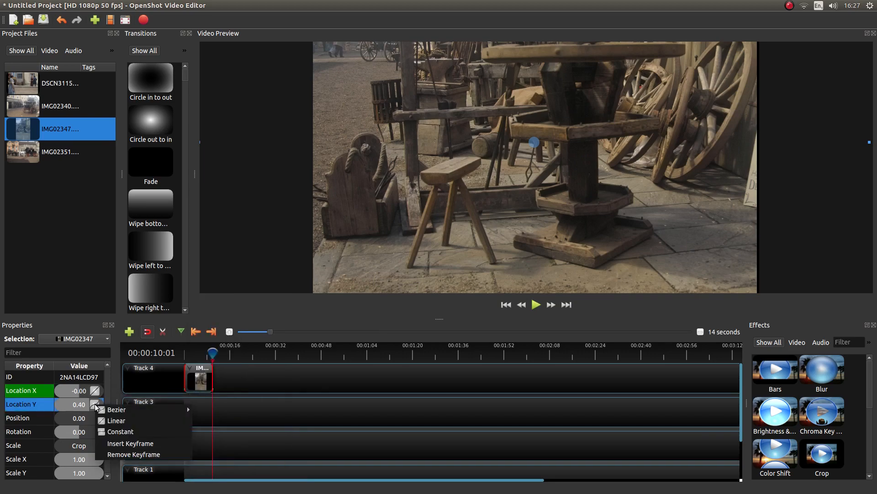
{"action": "left_click", "coordinate": [111, 418]}
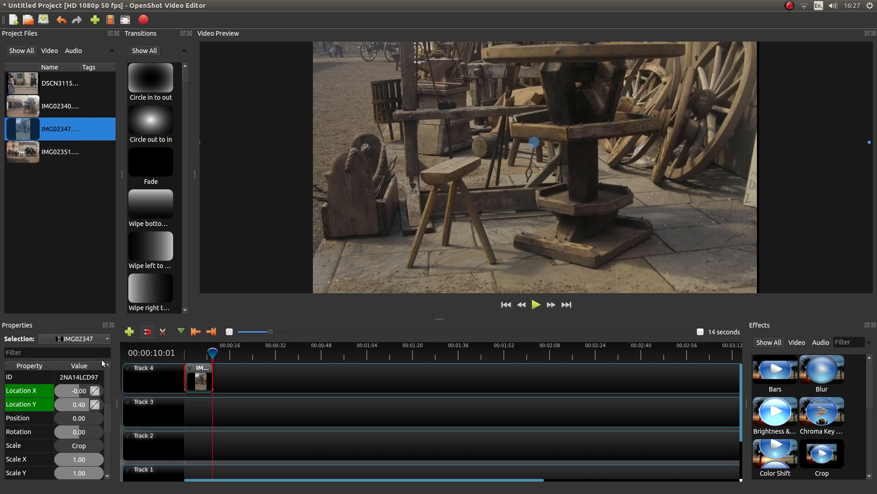
{"action": "left_click", "coordinate": [505, 312]}
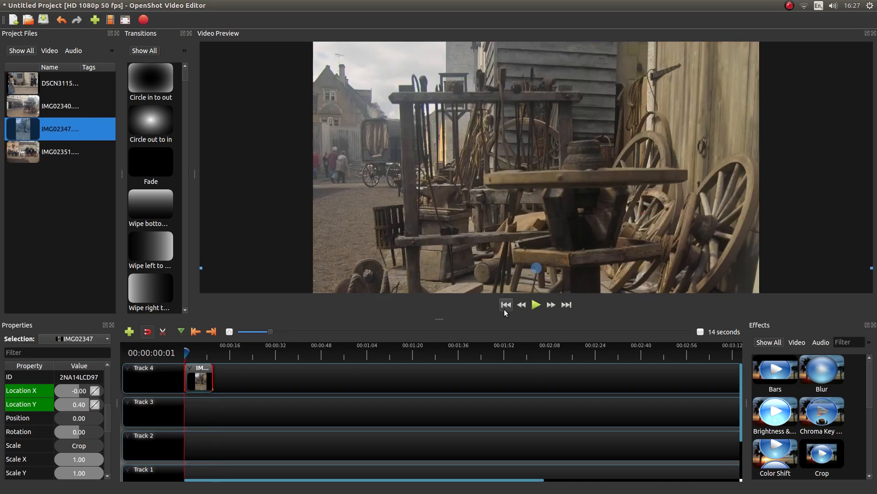
{"action": "left_click", "coordinate": [536, 306]}
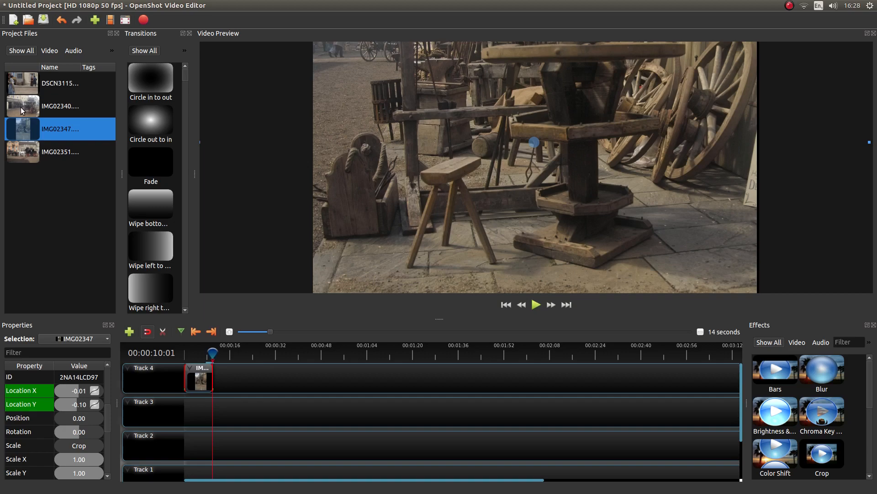
- Add the IMG02340 image to Track 4 directly after the first clip and set its scale to Crop
{"action": "left_click_drag", "start_coordinate": [21, 108], "coordinate": [228, 378]}
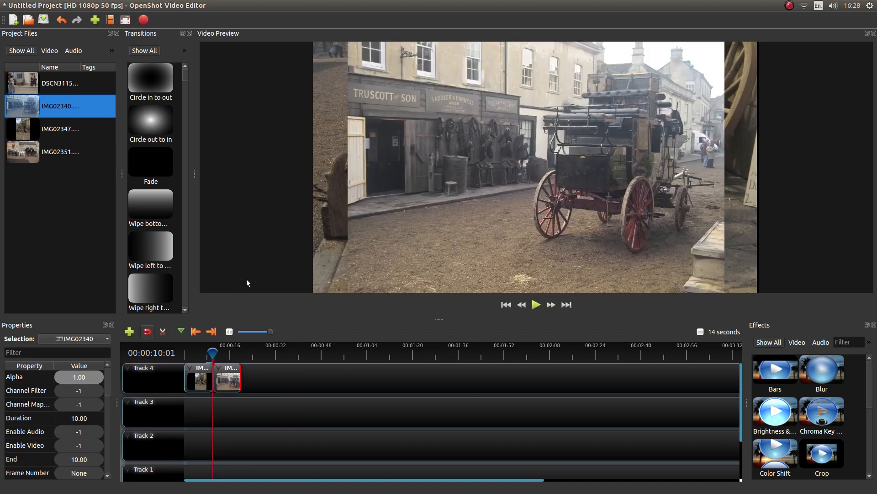
{"action": "left_click_drag", "start_coordinate": [106, 379], "coordinate": [106, 417]}
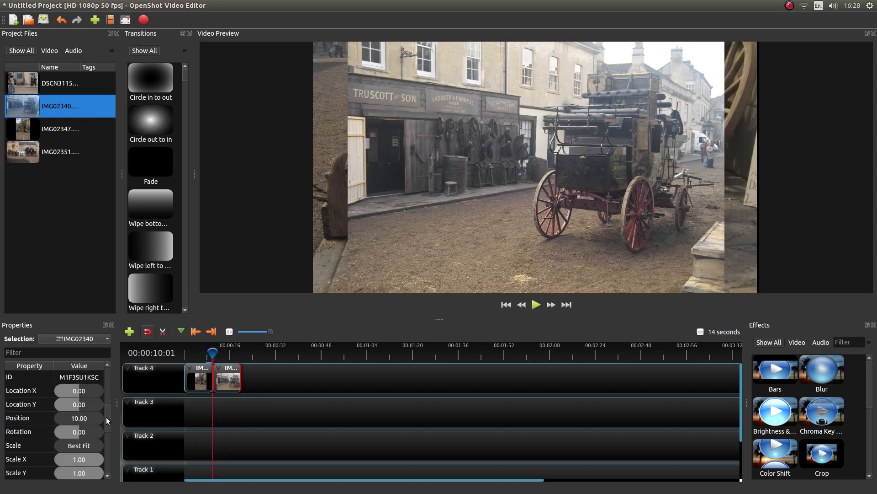
{"action": "left_click", "coordinate": [78, 446]}
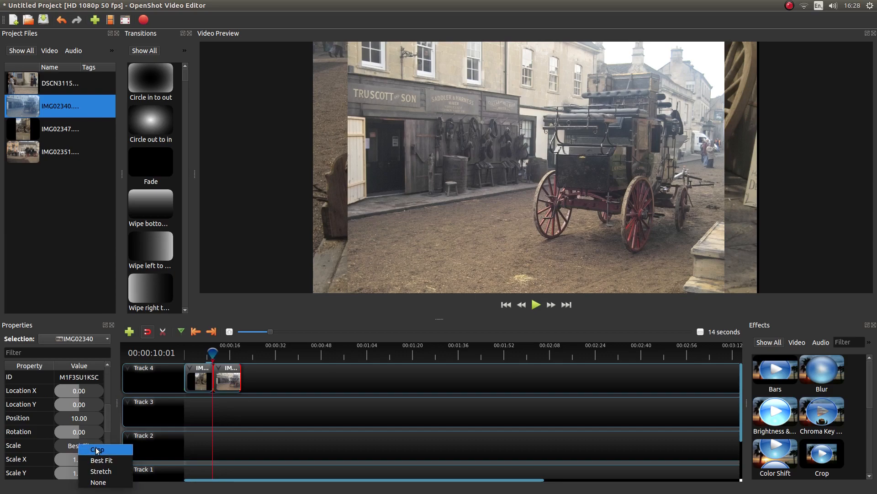
{"action": "left_click", "coordinate": [96, 449]}
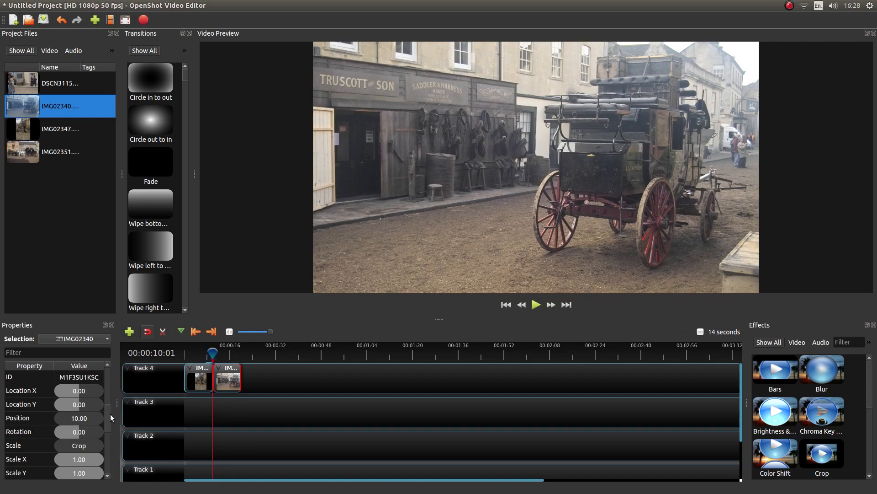
- Enable Transform on the IMG02340 clip and, at its end, move the image right to a Location X of about 0.33
{"action": "mouse_move", "coordinate": [107, 413]}
{"action": "left_mouse_down"}
{"action": "mouse_move", "coordinate": [108, 441]}
{"action": "mouse_move", "coordinate": [111, 421]}
{"action": "left_mouse_up"}
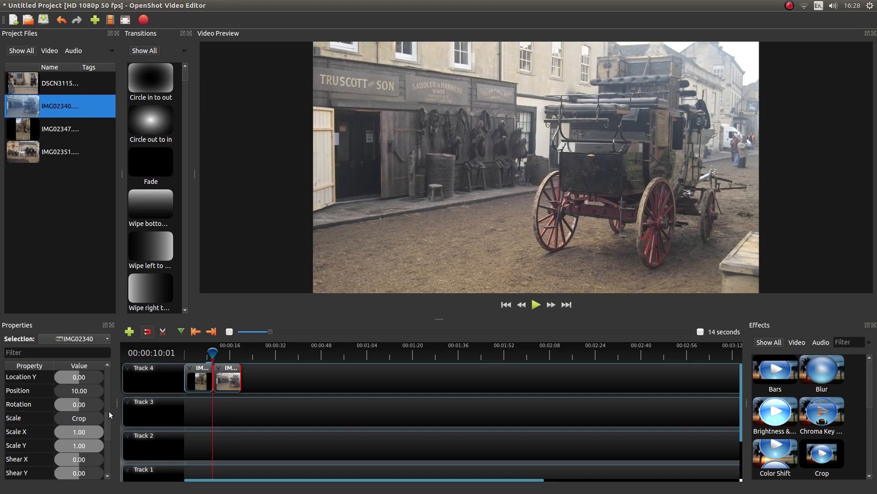
{"action": "left_click_drag", "start_coordinate": [109, 418], "coordinate": [113, 394]}
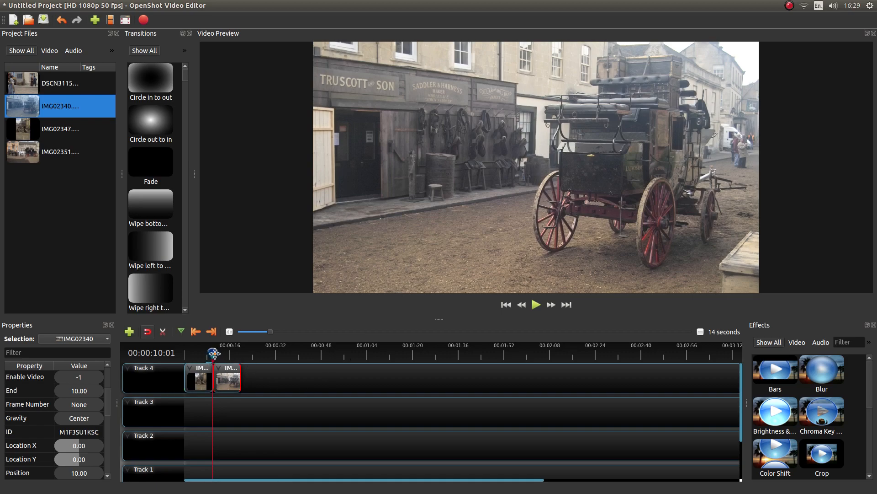
{"action": "right_click", "coordinate": [229, 376]}
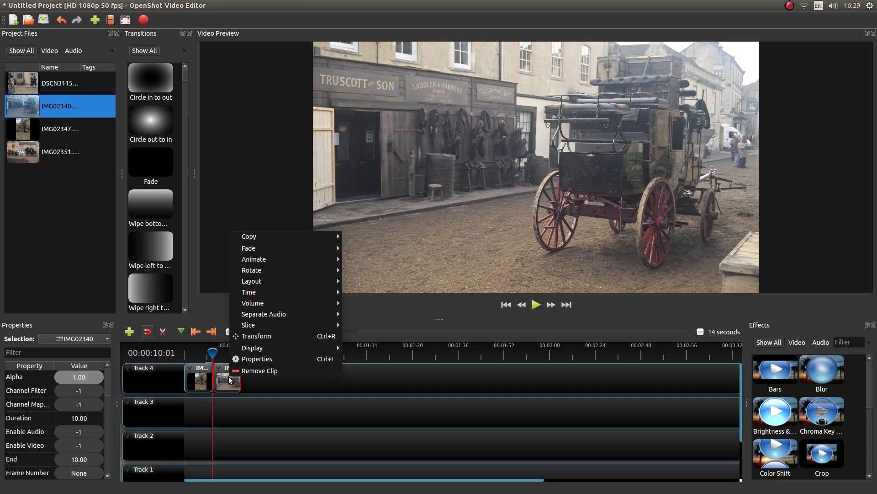
{"action": "left_click", "coordinate": [264, 336]}
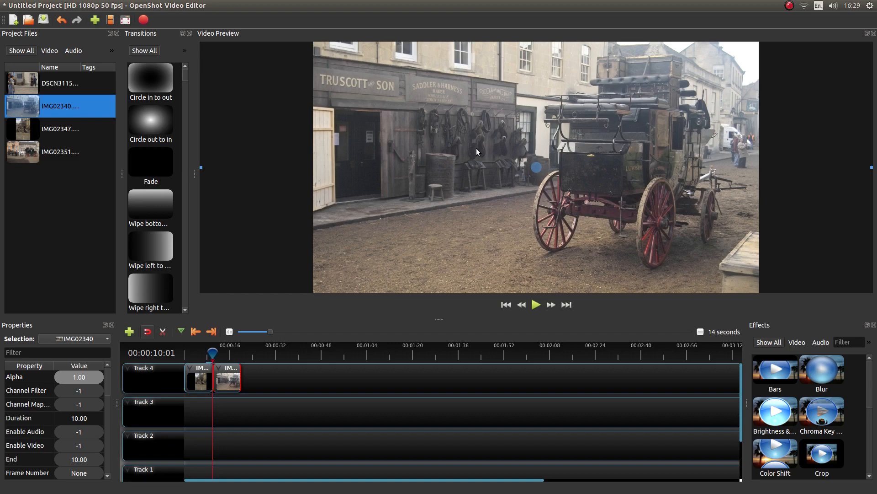
{"action": "left_click", "coordinate": [567, 304]}
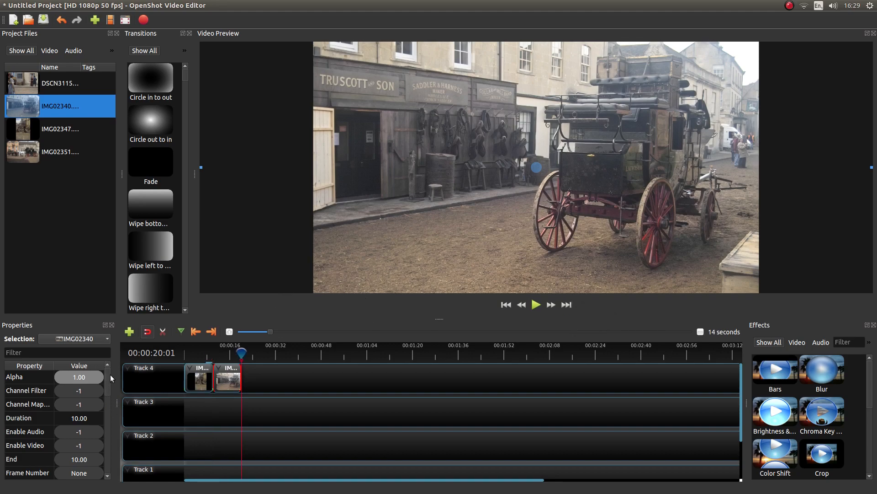
{"action": "left_click_drag", "start_coordinate": [106, 379], "coordinate": [106, 407]}
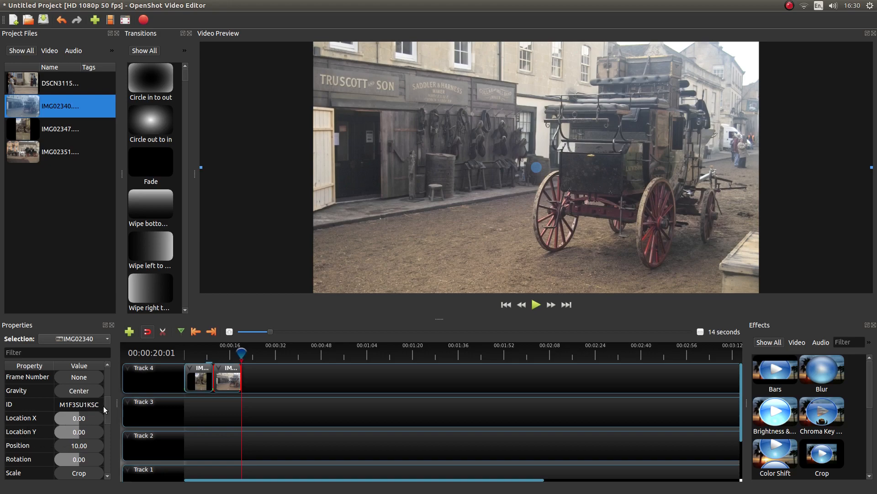
{"action": "left_click_drag", "start_coordinate": [105, 407], "coordinate": [105, 413]}
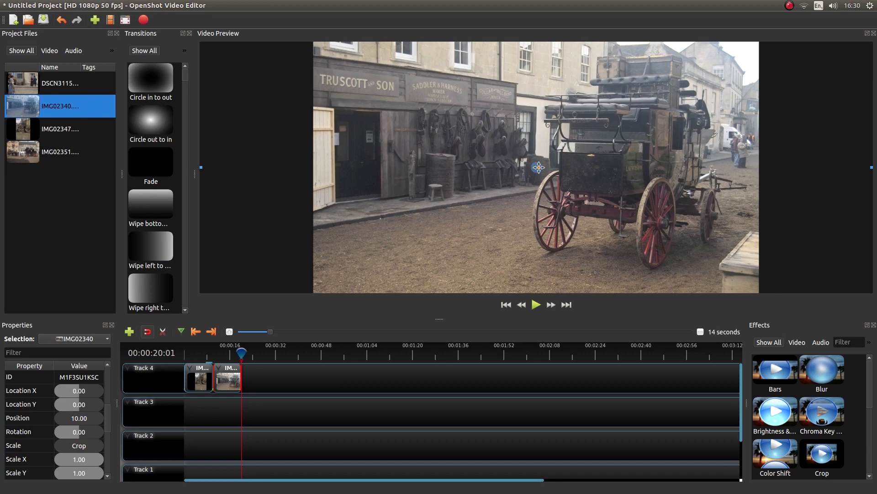
{"action": "left_click_drag", "start_coordinate": [537, 167], "coordinate": [684, 178]}
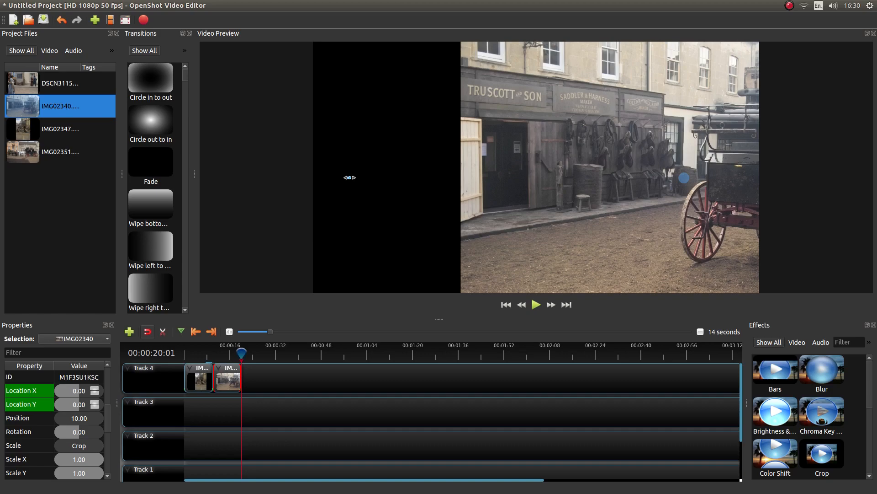
- Stretch the left side of the IMG02340 image to the frame edge, at a Scale X of about 1.67, and fine-tune its position
{"action": "left_click_drag", "start_coordinate": [350, 177], "coordinate": [310, 181]}
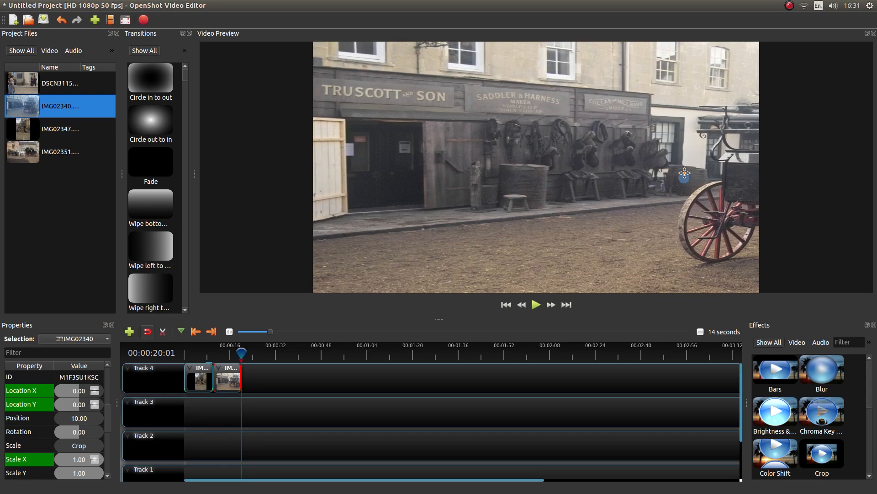
{"action": "left_click_drag", "start_coordinate": [684, 173], "coordinate": [689, 172]}
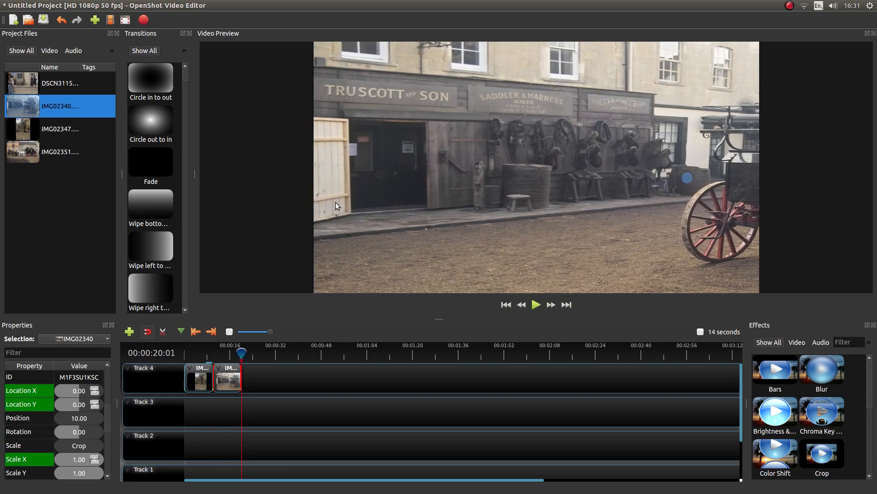
{"action": "left_click_drag", "start_coordinate": [689, 176], "coordinate": [685, 176]}
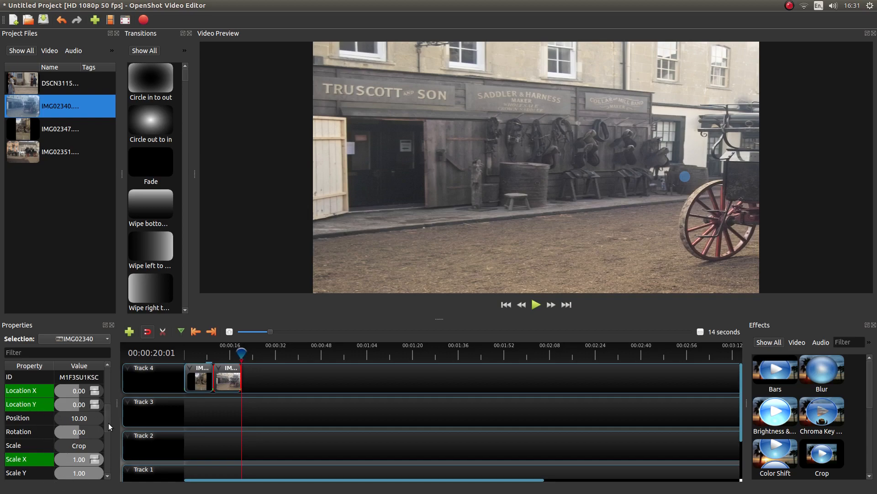
- Scrub the playhead back and forth near the end of the IMG02340 clip to examine its animated Location and Scale X values
{"action": "left_click_drag", "start_coordinate": [108, 425], "coordinate": [111, 427]}
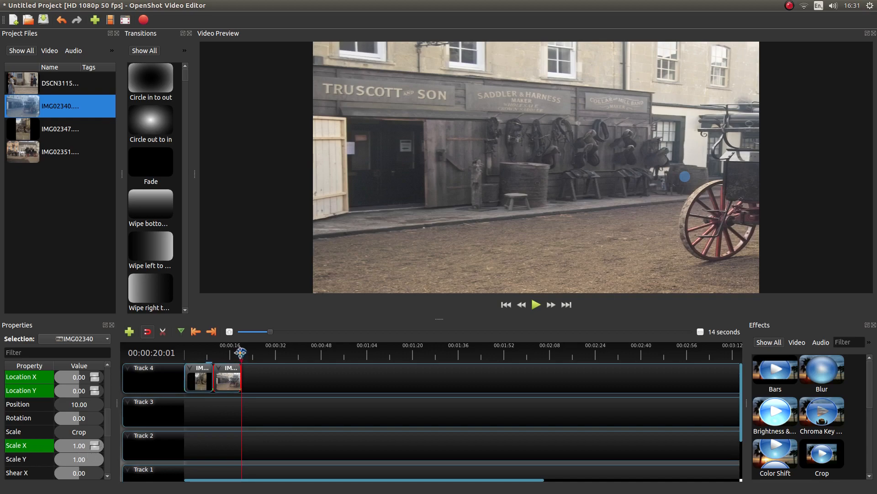
{"action": "left_click_drag", "start_coordinate": [240, 352], "coordinate": [233, 352]}
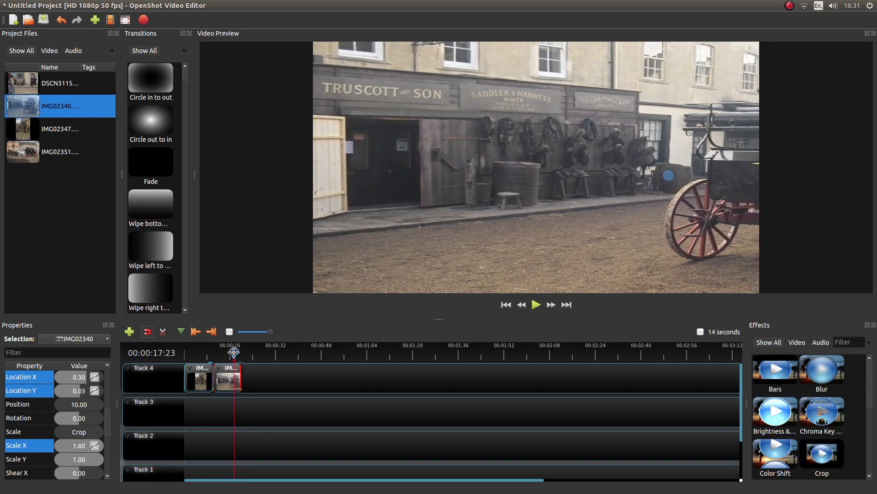
{"action": "left_click_drag", "start_coordinate": [233, 352], "coordinate": [240, 352]}
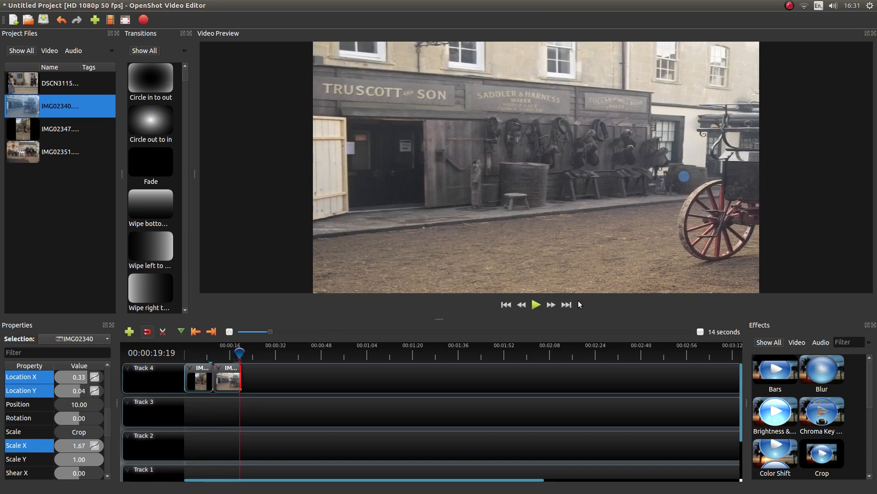
- At the end of the IMG02340 clip, set Scale Y to 1.65 and move the image down to a Location Y of about 0.17
{"action": "left_click", "coordinate": [567, 305]}
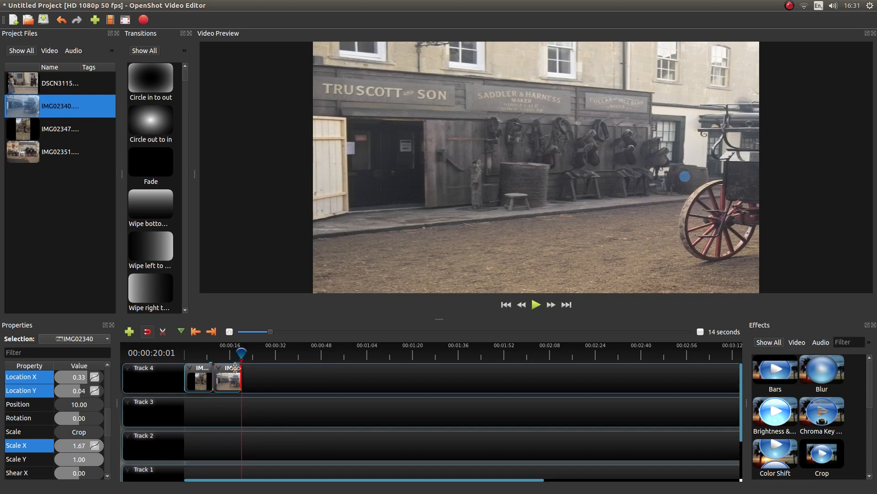
{"action": "left_click_drag", "start_coordinate": [241, 353], "coordinate": [237, 353]}
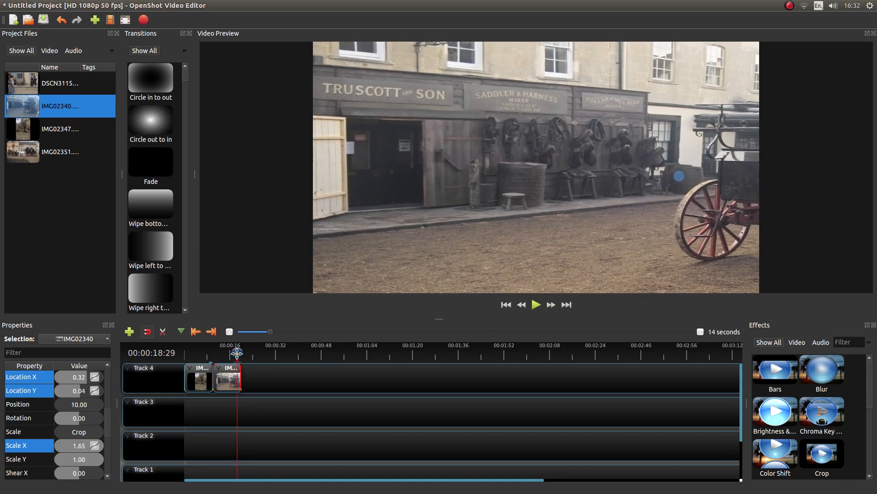
{"action": "left_click", "coordinate": [566, 305]}
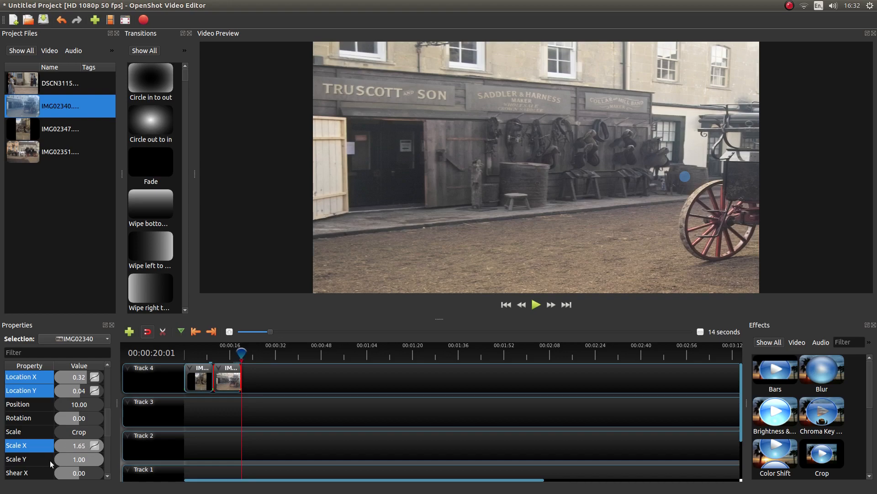
{"action": "right_click", "coordinate": [86, 460]}
{"action": "key", "text": "Escape"}
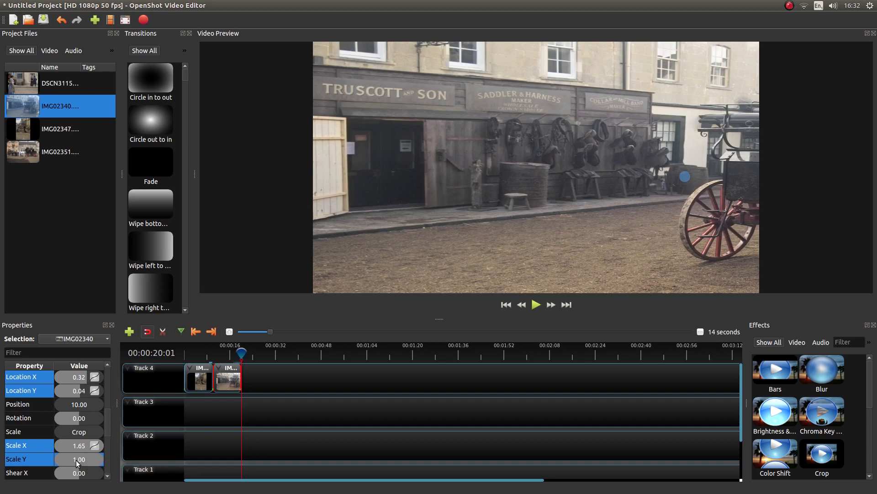
{"action": "double_click", "coordinate": [76, 460]}
{"action": "type", "text": "1.65"}
{"action": "key", "text": "Return"}
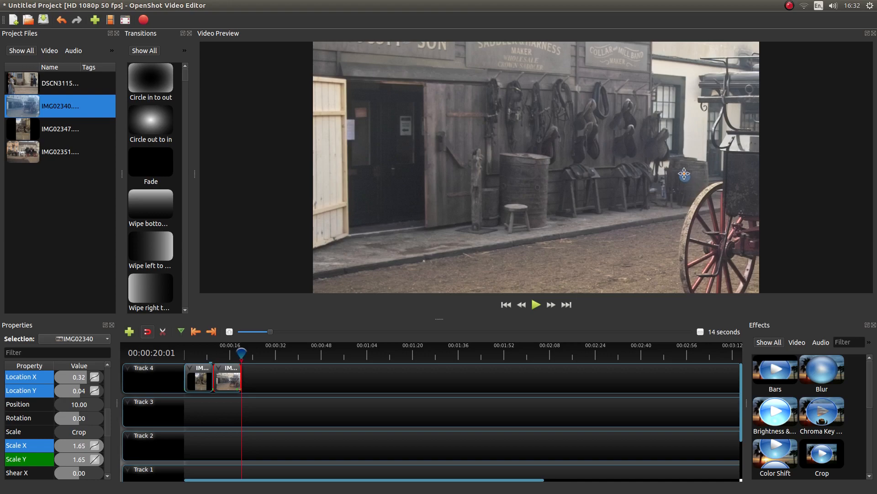
{"action": "left_click_drag", "start_coordinate": [684, 174], "coordinate": [683, 210]}
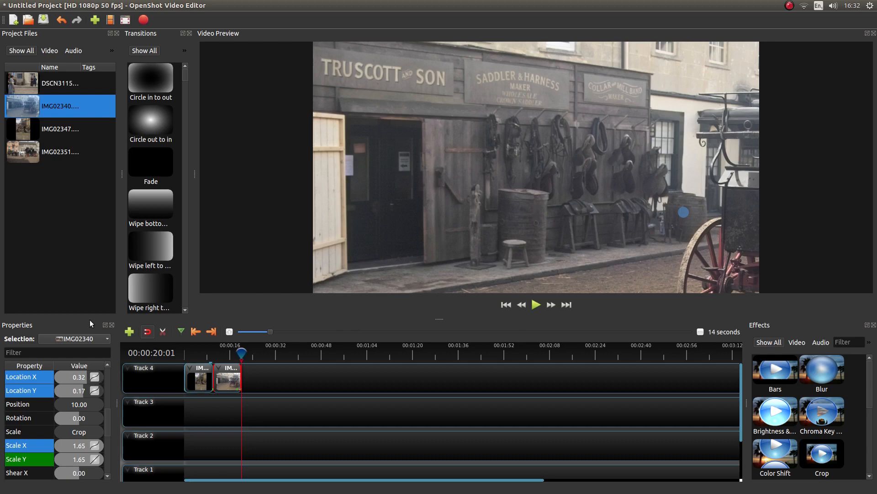
- Make the IMG02340 clip's Location X, Location Y and Scale X keyframes Linear, and play the sequence from the start
{"action": "right_click", "coordinate": [97, 379]}
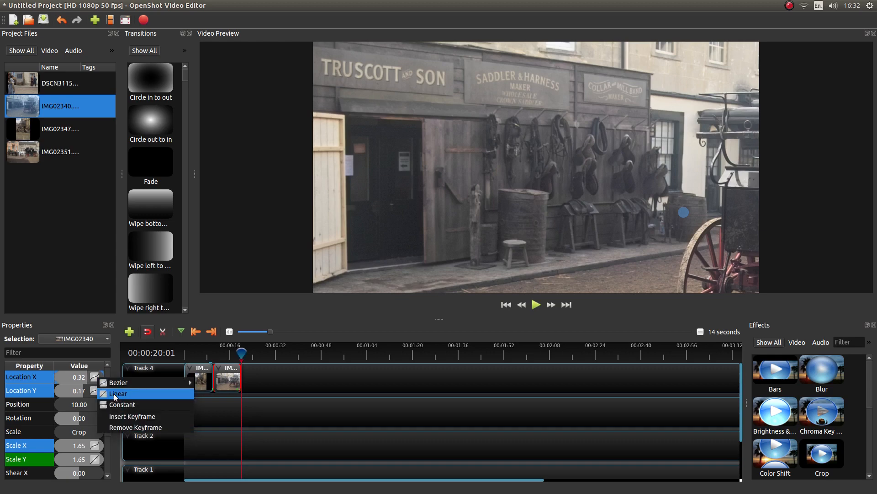
{"action": "left_click", "coordinate": [115, 395]}
{"action": "right_click", "coordinate": [97, 391]}
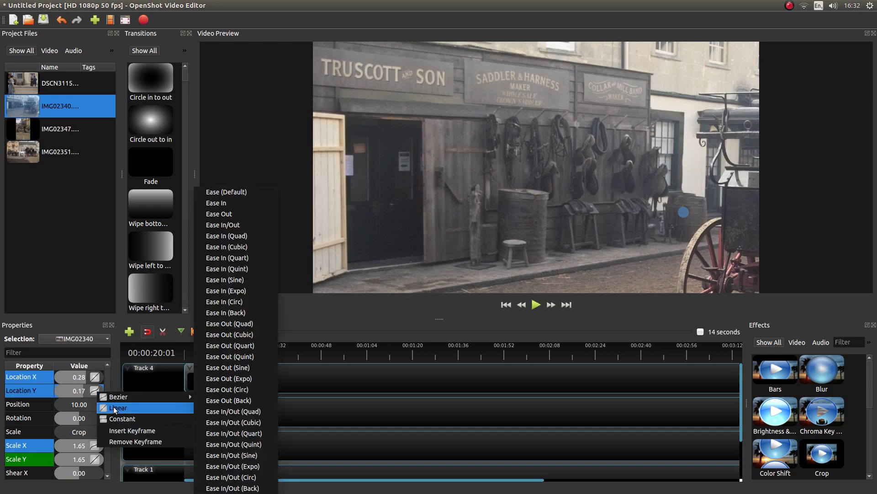
{"action": "left_click", "coordinate": [115, 408]}
{"action": "right_click", "coordinate": [92, 443]}
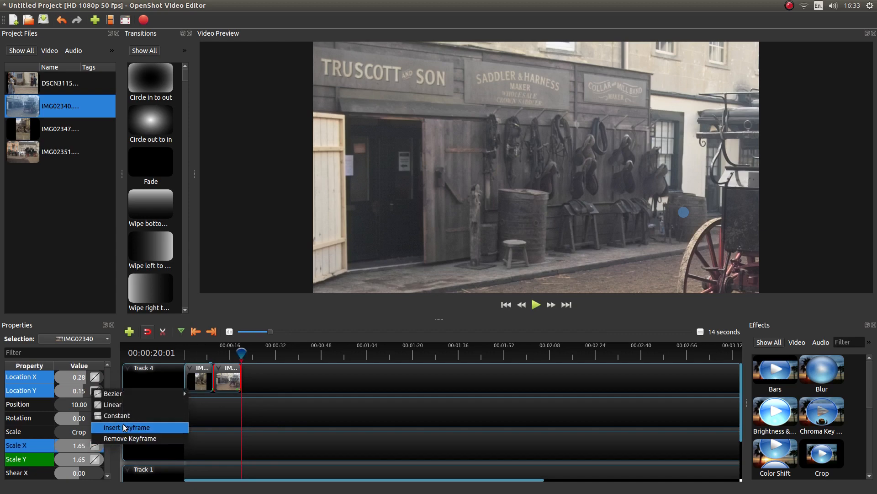
{"action": "left_click", "coordinate": [119, 408]}
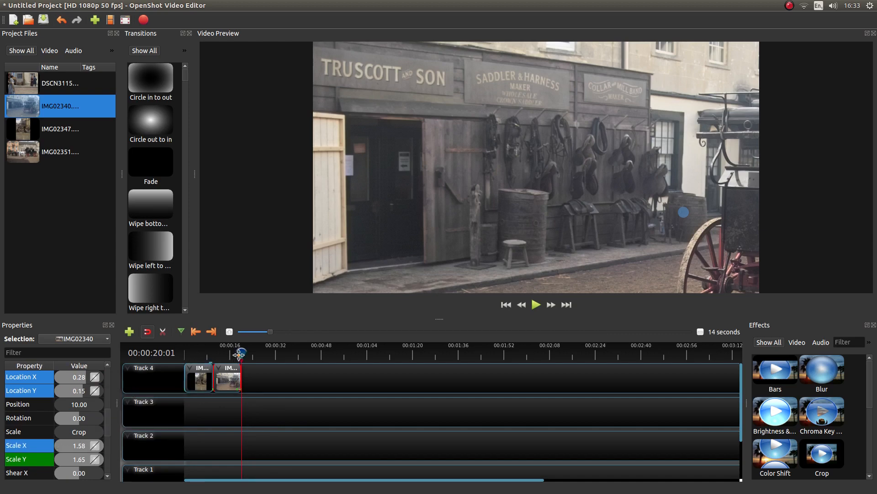
{"action": "left_click_drag", "start_coordinate": [241, 353], "coordinate": [185, 353]}
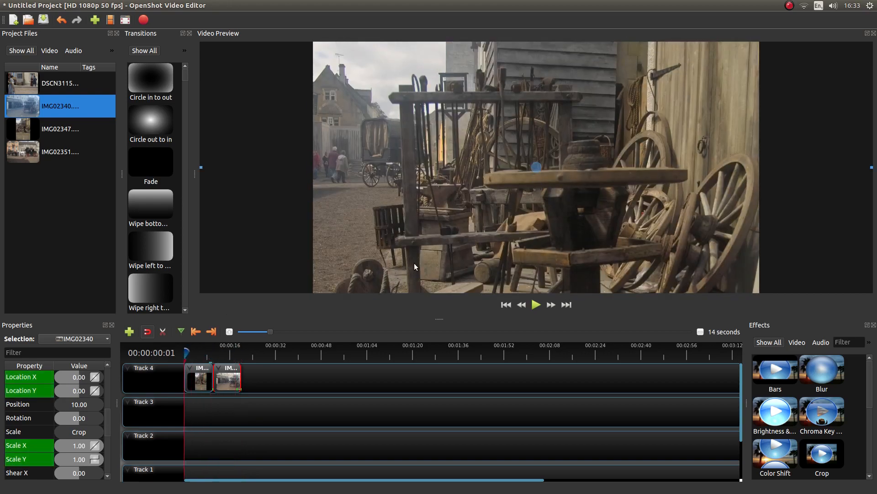
{"action": "left_click", "coordinate": [535, 307]}
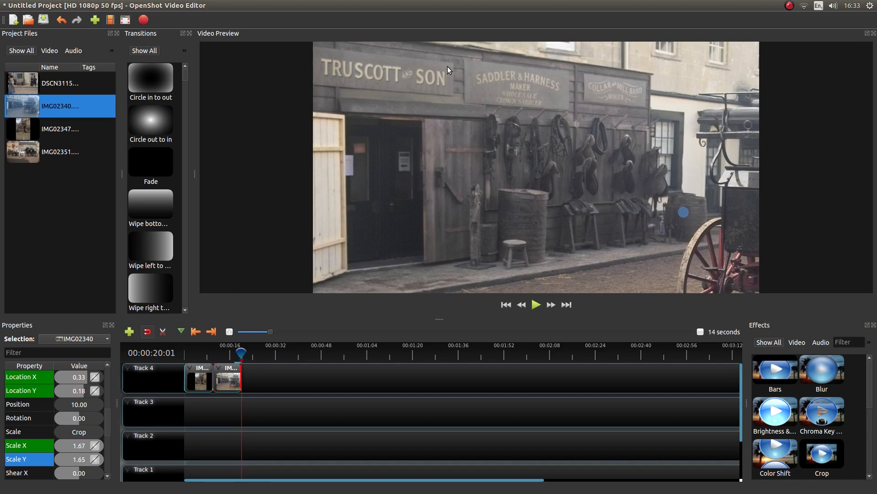
- Set Scale Y to 1.67 at the end of the IMG02340 clip and replay the clip from near its start
{"action": "right_click", "coordinate": [76, 461]}
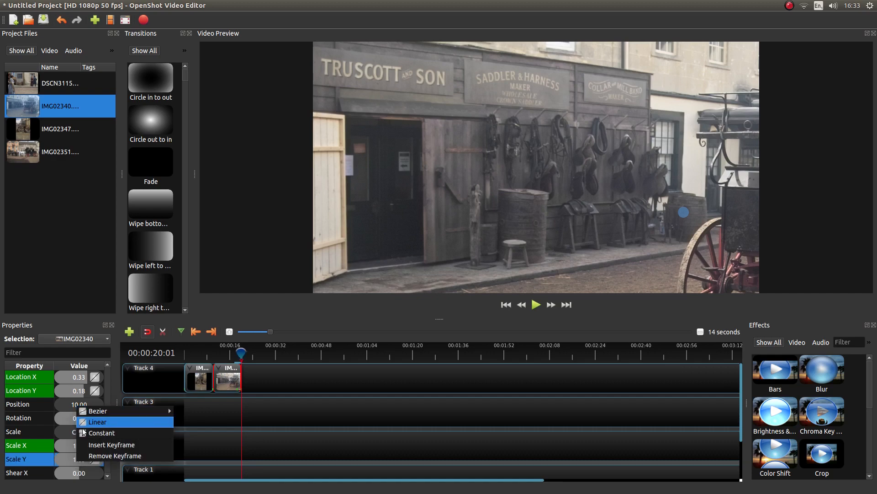
{"action": "left_click", "coordinate": [67, 459]}
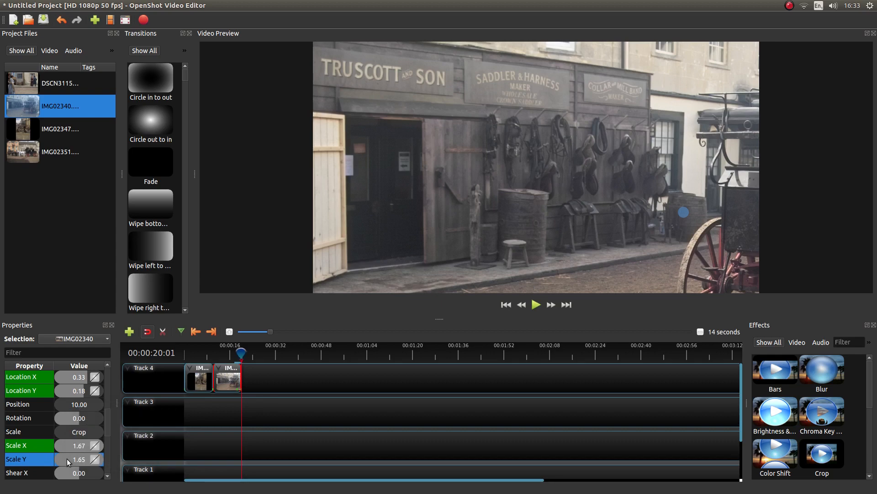
{"action": "double_click", "coordinate": [66, 459]}
{"action": "type", "text": "1.67"}
{"action": "key", "text": "Return"}
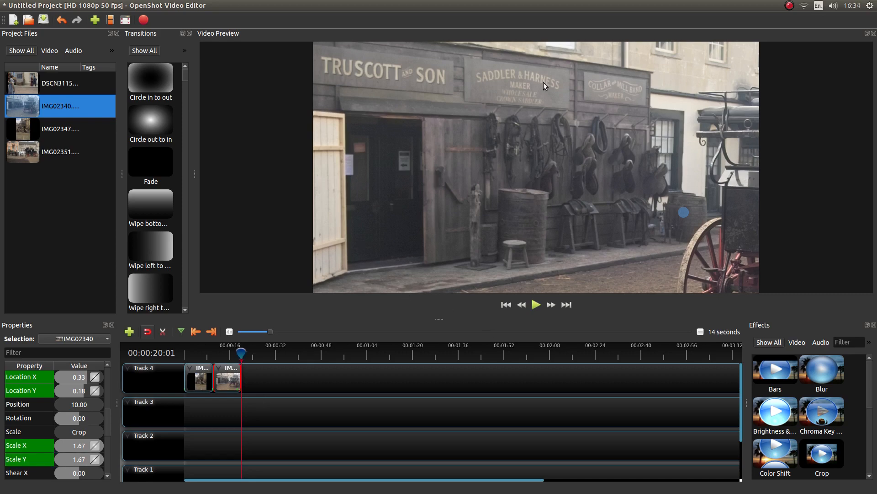
{"action": "left_click_drag", "start_coordinate": [241, 353], "coordinate": [215, 353]}
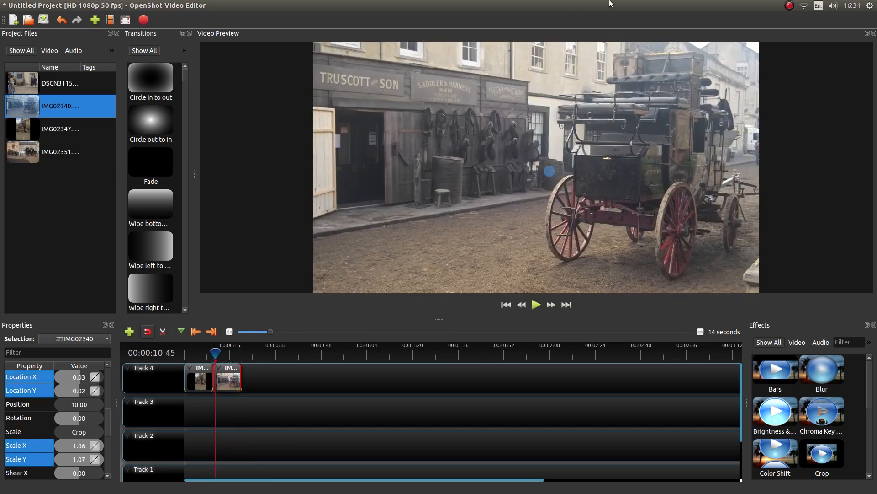
{"action": "left_click", "coordinate": [537, 305]}
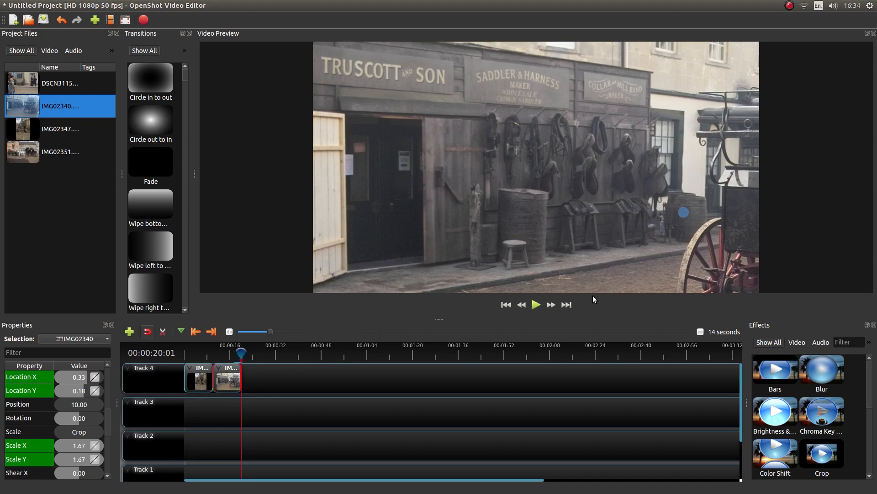
- Add the IMG02351 image to Track 4 directly after the IMG02340 clip and set its scale to Crop
{"action": "left_click", "coordinate": [569, 307]}
{"action": "left_click_drag", "start_coordinate": [17, 155], "coordinate": [256, 379]}
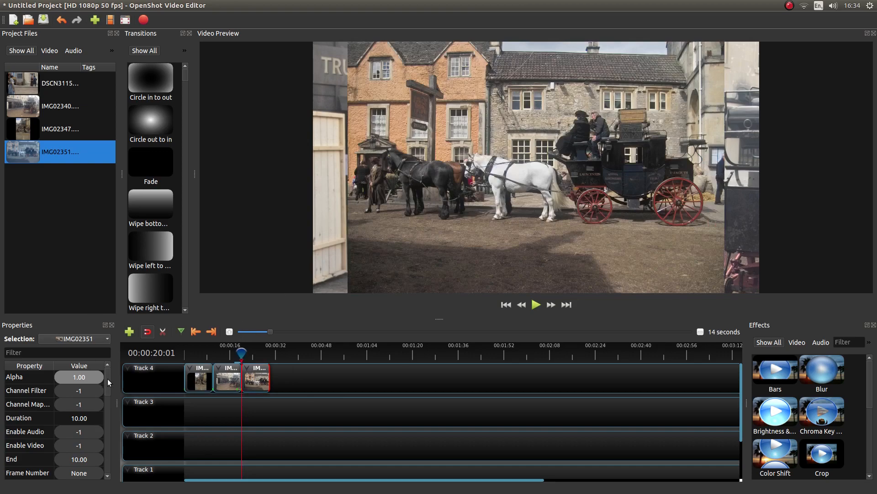
{"action": "left_click_drag", "start_coordinate": [108, 378], "coordinate": [114, 418]}
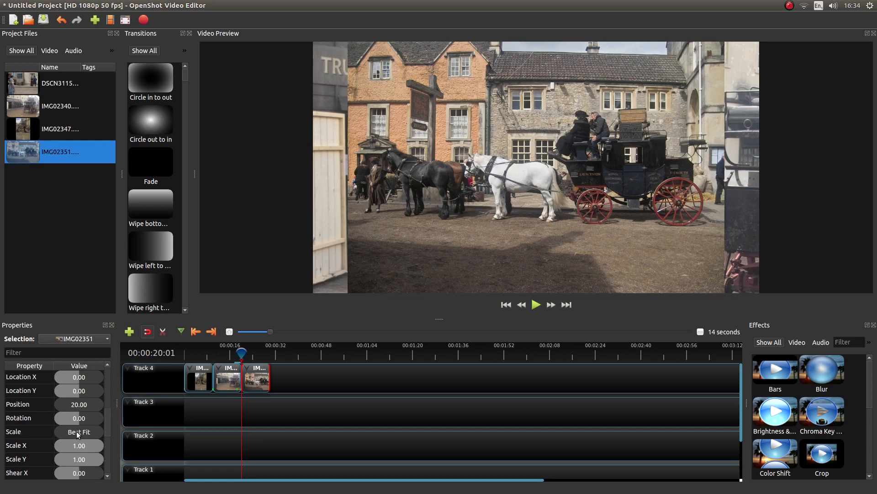
{"action": "left_click", "coordinate": [76, 431]}
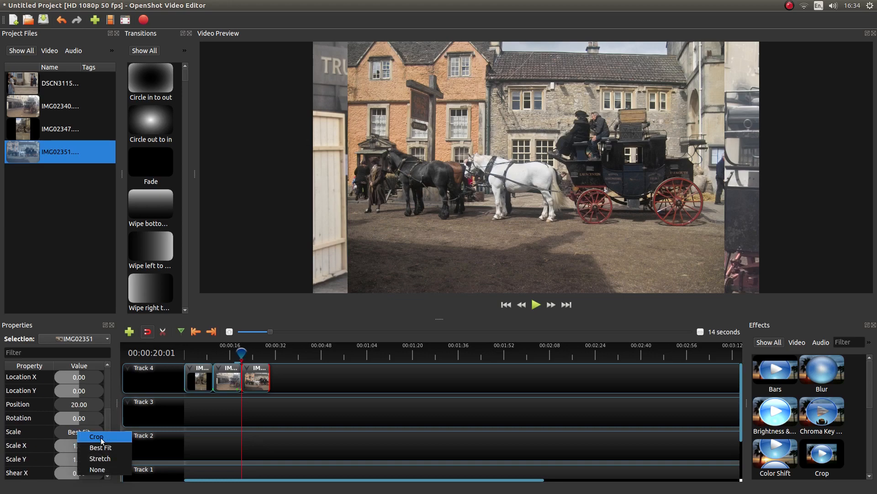
{"action": "left_click", "coordinate": [96, 437]}
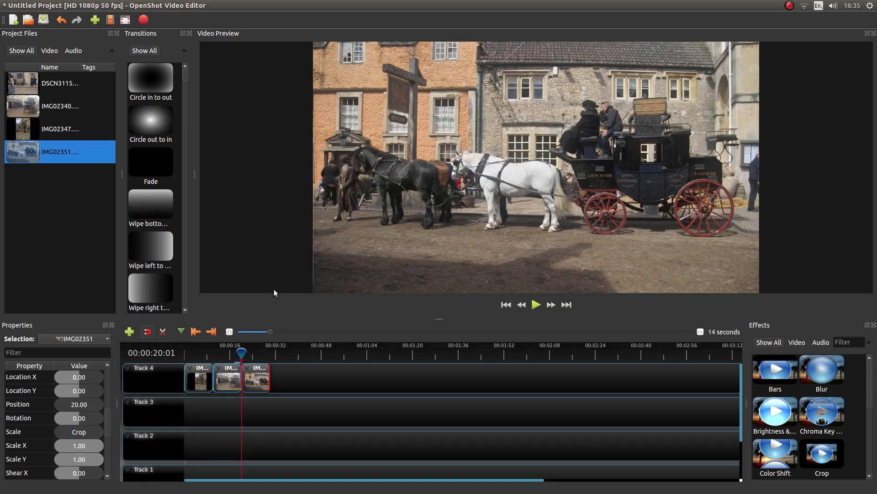
- Enable Transform on the IMG02351 clip and, at its start, move the image right to a Location X of about 0.27
{"action": "right_click", "coordinate": [259, 374]}
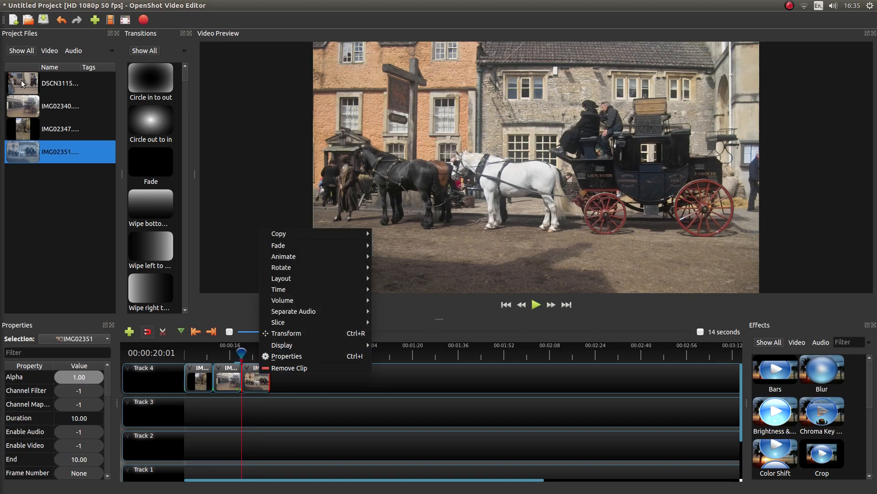
{"action": "left_click", "coordinate": [70, 219]}
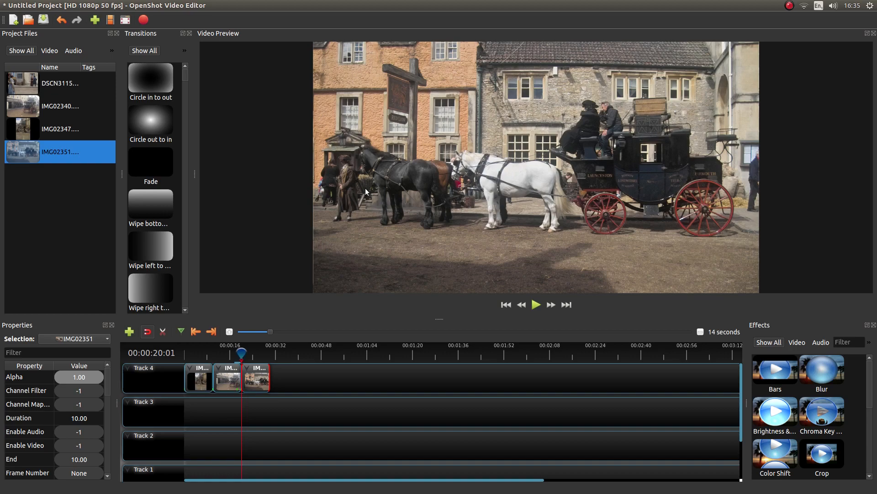
{"action": "right_click", "coordinate": [259, 373]}
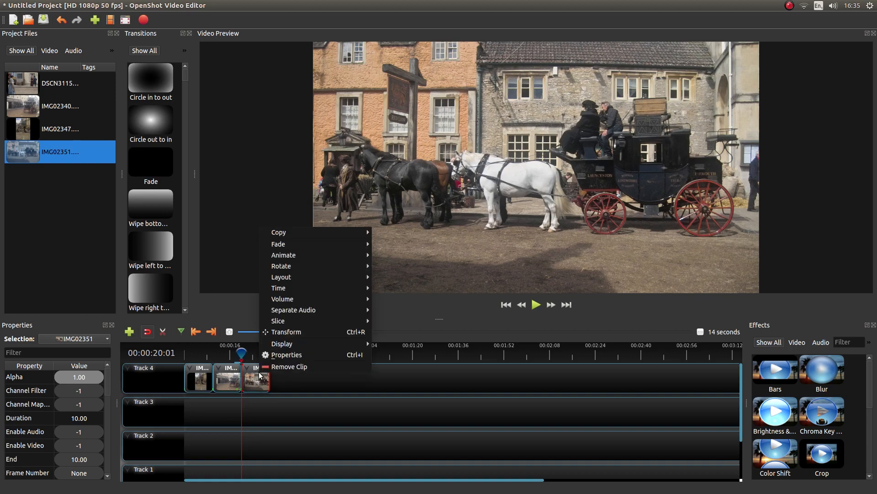
{"action": "left_click", "coordinate": [288, 332]}
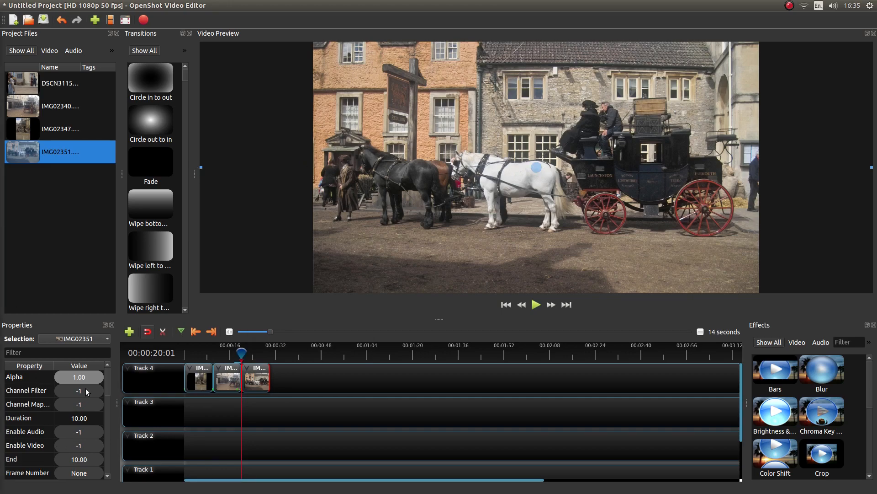
{"action": "left_click_drag", "start_coordinate": [105, 381], "coordinate": [92, 427]}
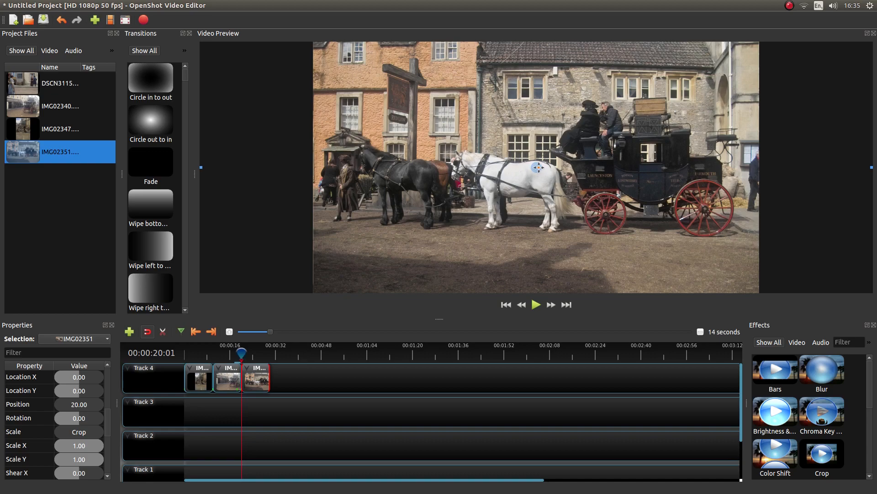
{"action": "left_click_drag", "start_coordinate": [537, 167], "coordinate": [659, 170]}
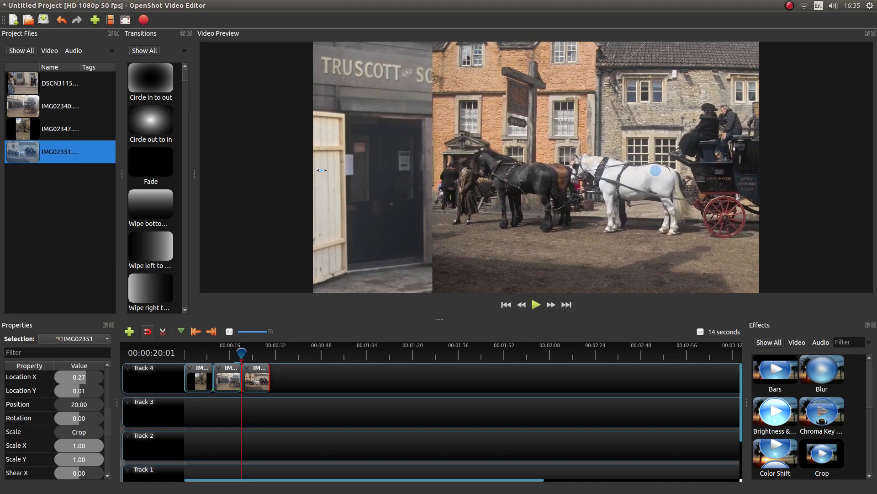
- Stretch the left side of the IMG02351 image to a Scale X of about 1.56 and set Scale Y to 1.56
{"action": "left_click_drag", "start_coordinate": [322, 170], "coordinate": [306, 169]}
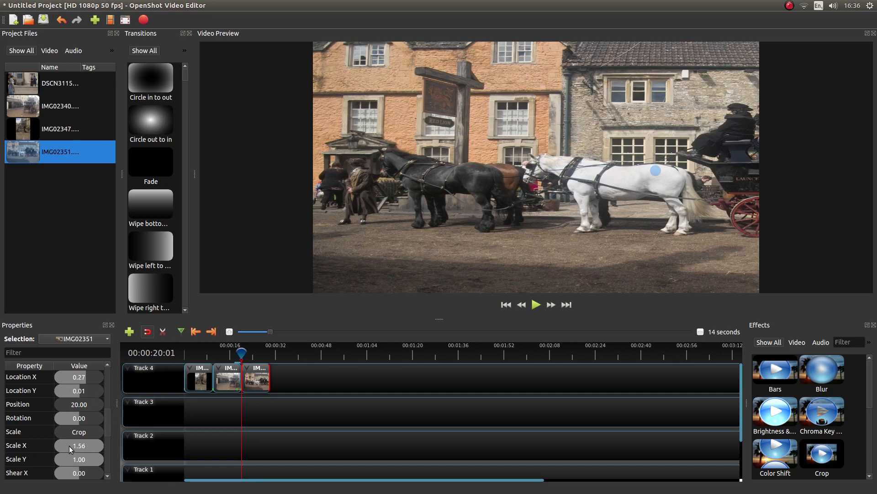
{"action": "left_click", "coordinate": [76, 458]}
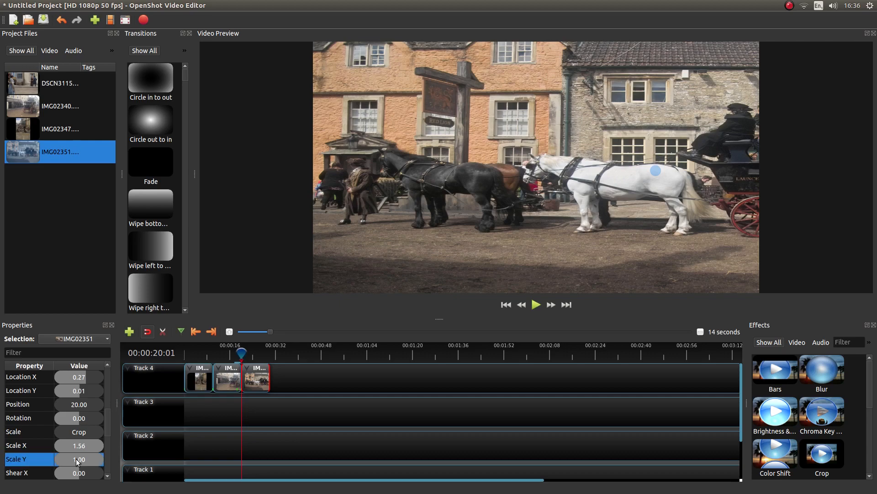
{"action": "type", "text": "1.56"}
{"action": "key", "text": "Return"}
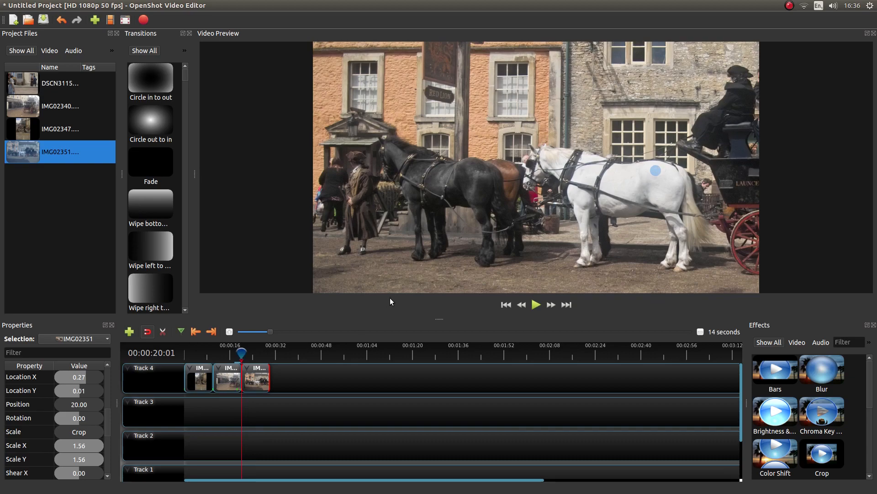
- At the end of the IMG02351 clip, pan the image left to the coach, make Location X and Y Linear, and replay it
{"action": "left_click", "coordinate": [566, 305]}
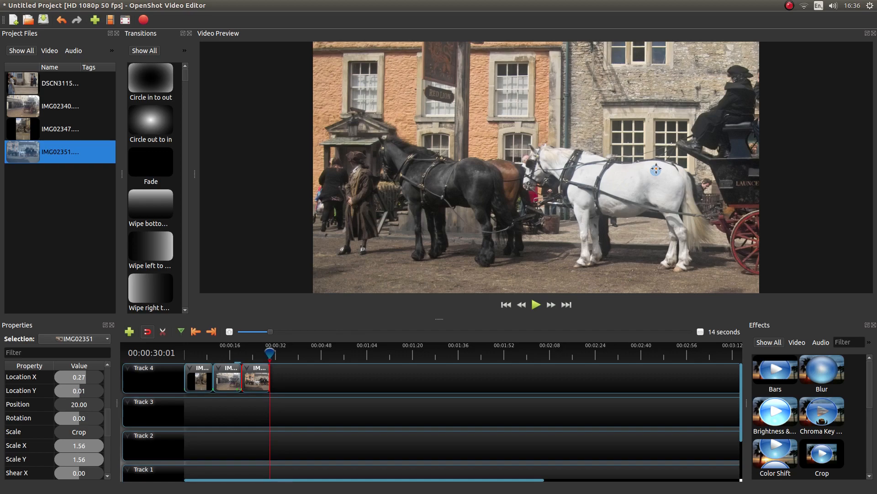
{"action": "left_click_drag", "start_coordinate": [655, 169], "coordinate": [434, 172]}
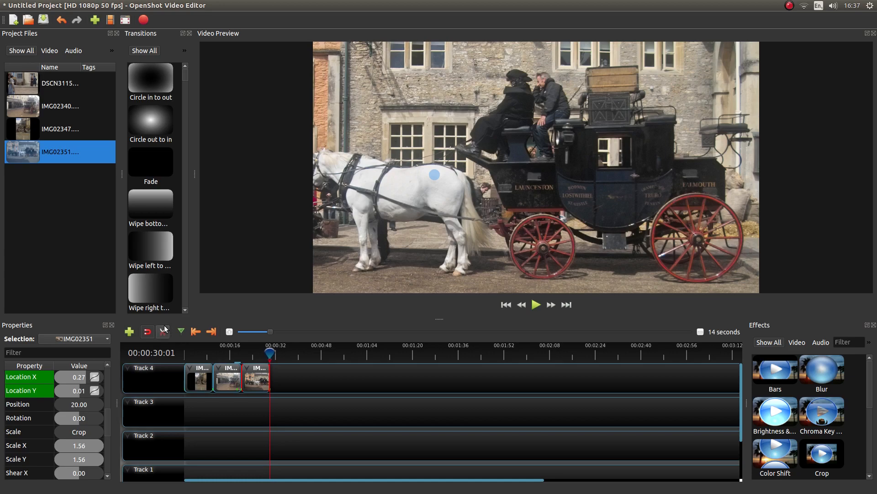
{"action": "right_click", "coordinate": [94, 377]}
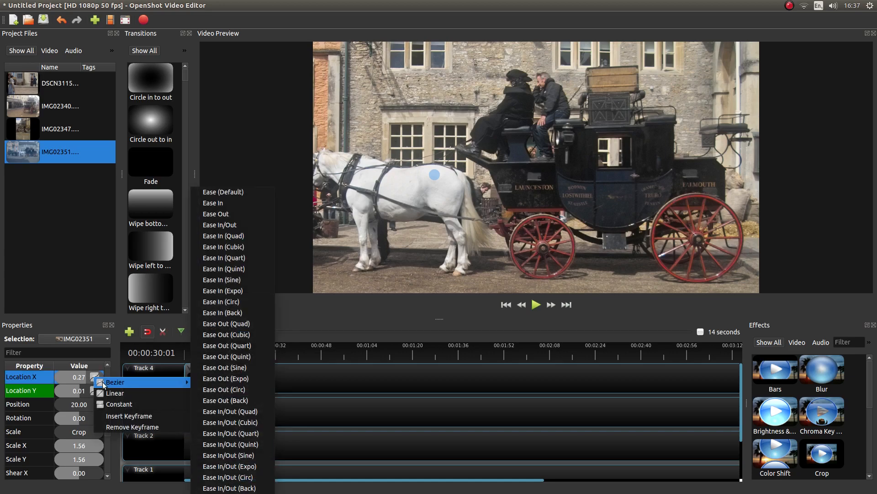
{"action": "left_click", "coordinate": [106, 394]}
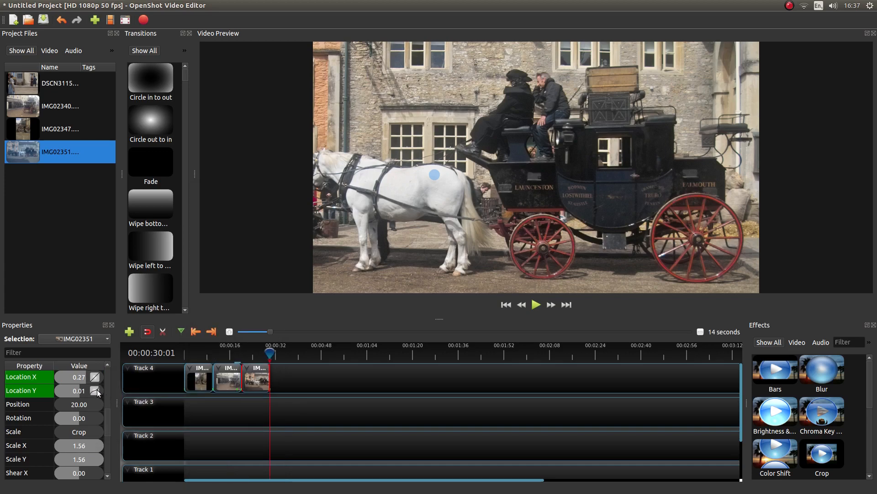
{"action": "right_click", "coordinate": [96, 389]}
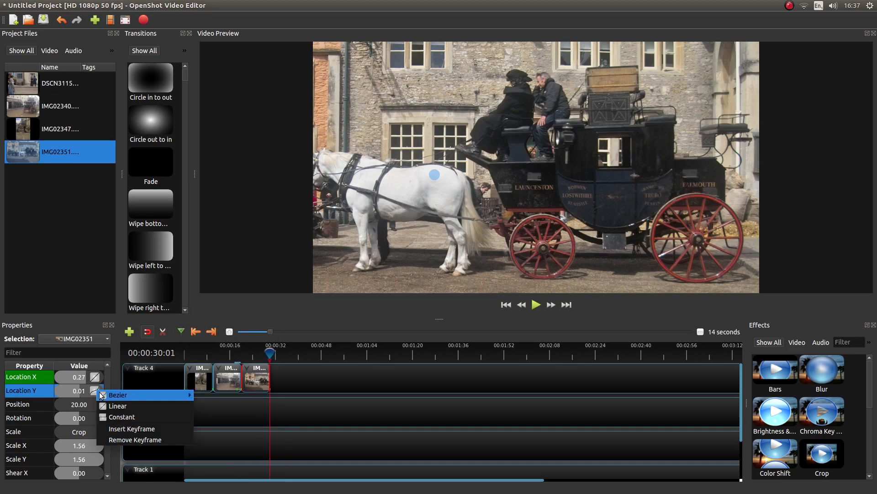
{"action": "left_click", "coordinate": [112, 406]}
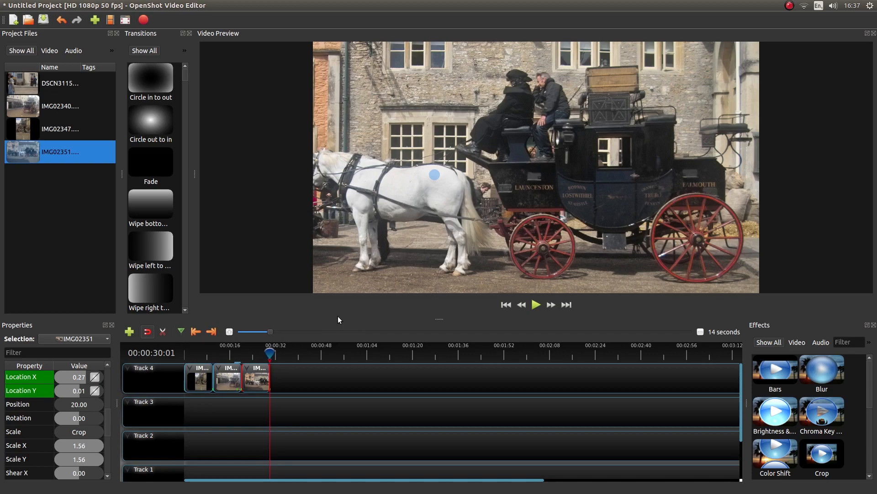
{"action": "left_click_drag", "start_coordinate": [271, 352], "coordinate": [236, 353]}
{"action": "left_click", "coordinate": [536, 305]}
- Add the DSCN3115 image to Track 4 directly after the IMG02351 clip and set its scale to Crop
{"action": "left_click_drag", "start_coordinate": [27, 82], "coordinate": [294, 373]}
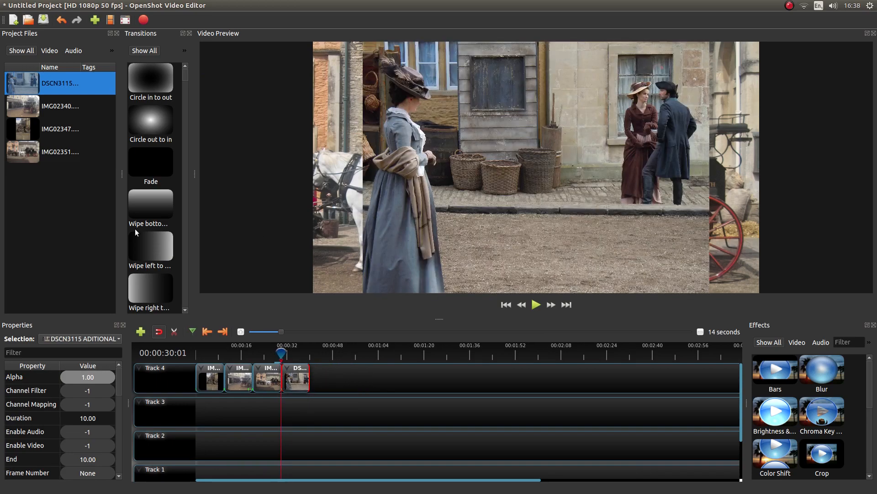
{"action": "scroll", "coordinate": [118, 389], "scroll_direction": "down", "scroll_amount": 1}
{"action": "left_click_drag", "start_coordinate": [118, 388], "coordinate": [118, 421]}
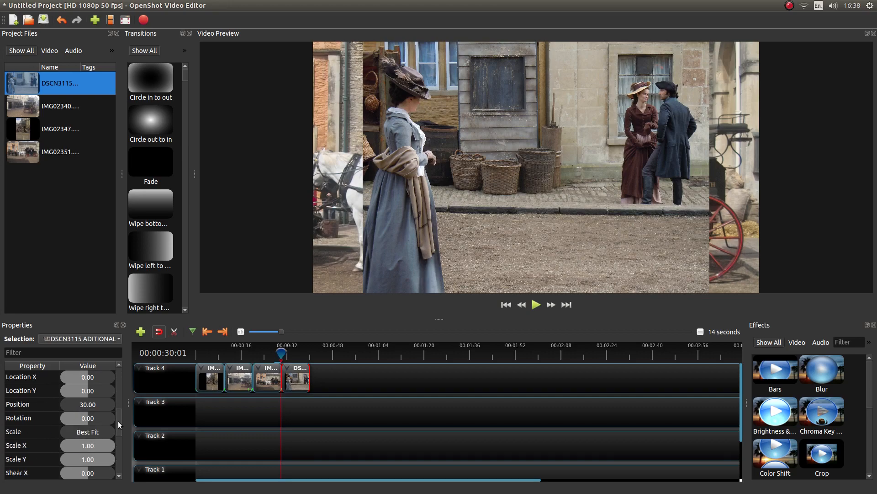
{"action": "left_click", "coordinate": [86, 432]}
{"action": "left_click", "coordinate": [97, 438]}
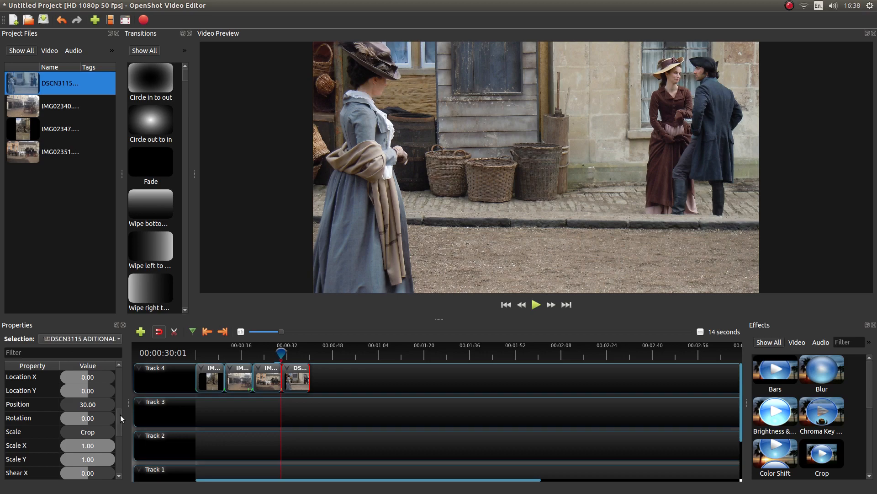
- Try different lengths for the DSCN3115 clip on the timeline and extend it to a duration of about 20.88 seconds
{"action": "left_click_drag", "start_coordinate": [120, 415], "coordinate": [116, 387]}
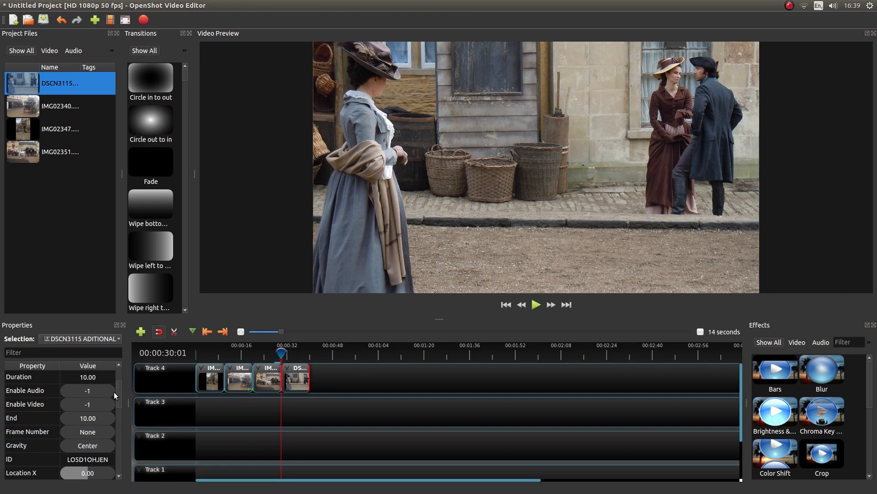
{"action": "left_click_drag", "start_coordinate": [119, 391], "coordinate": [119, 383]}
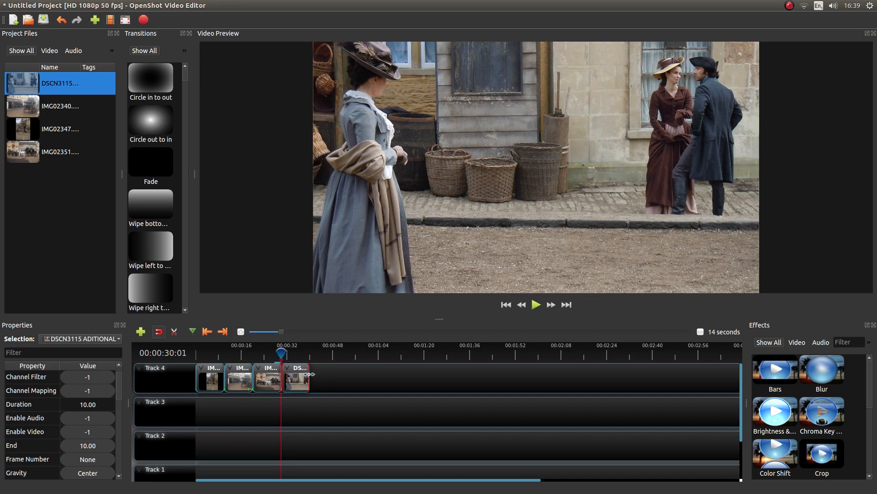
{"action": "left_click_drag", "start_coordinate": [309, 378], "coordinate": [334, 379]}
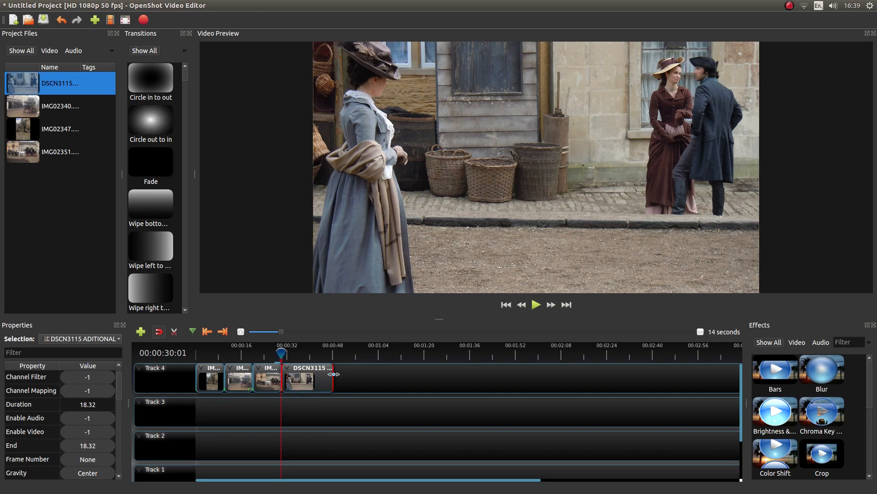
{"action": "left_click_drag", "start_coordinate": [334, 374], "coordinate": [294, 373]}
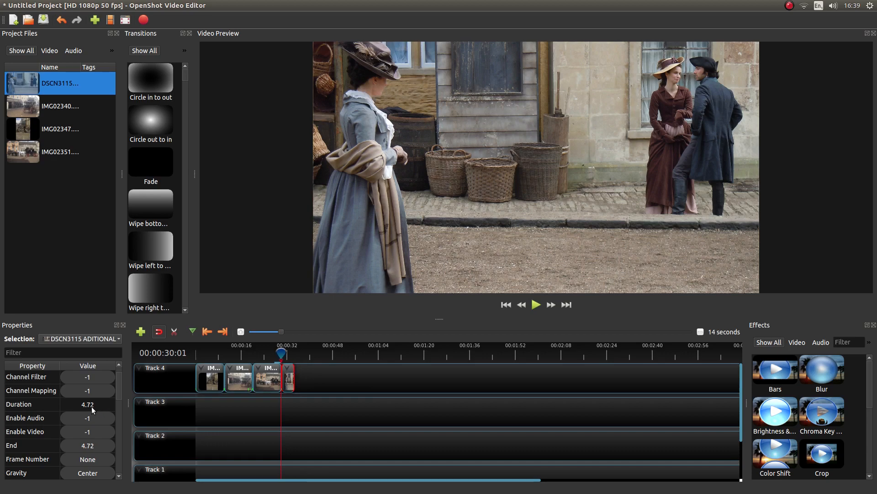
{"action": "left_click_drag", "start_coordinate": [294, 380], "coordinate": [340, 377]}
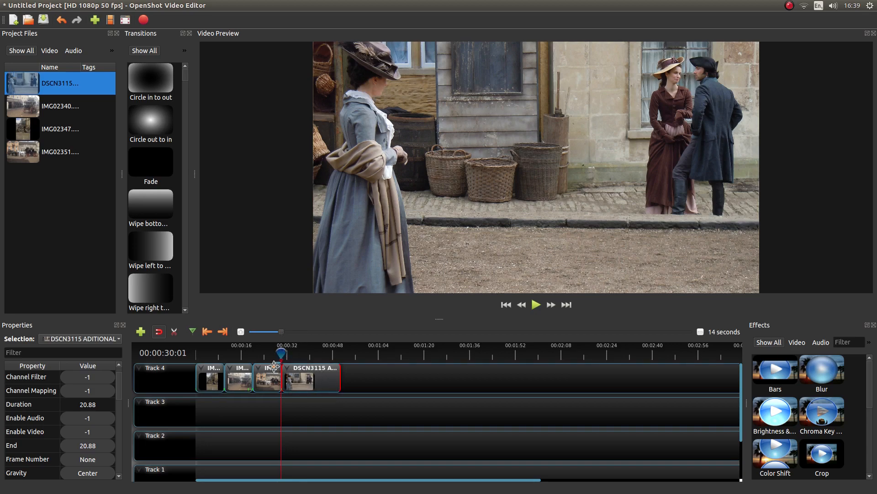
- Enable Transform on the DSCN3115 clip, move the image down to a Location Y of about 0.14 and set Location X to 0
{"action": "right_click", "coordinate": [321, 379]}
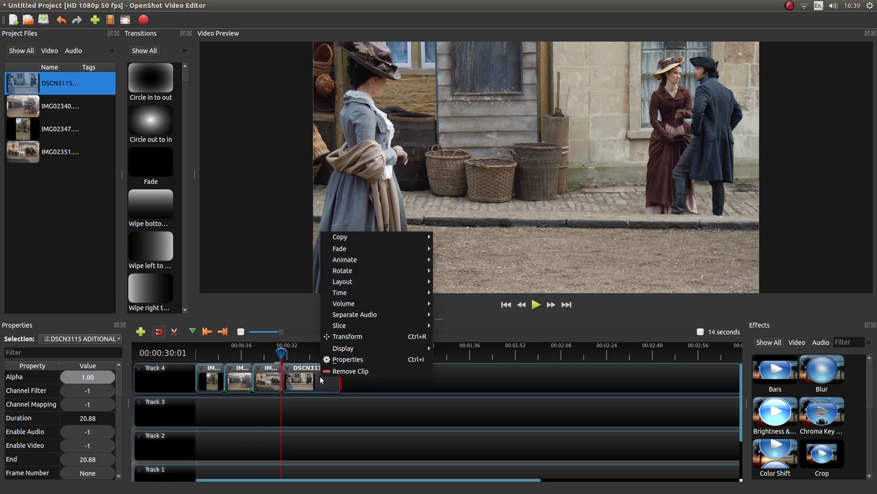
{"action": "left_click", "coordinate": [349, 337]}
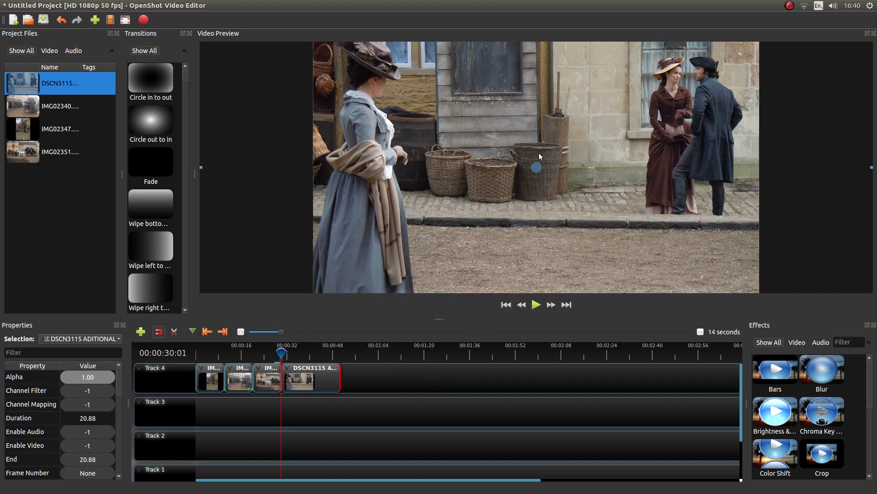
{"action": "left_click_drag", "start_coordinate": [537, 168], "coordinate": [530, 200]}
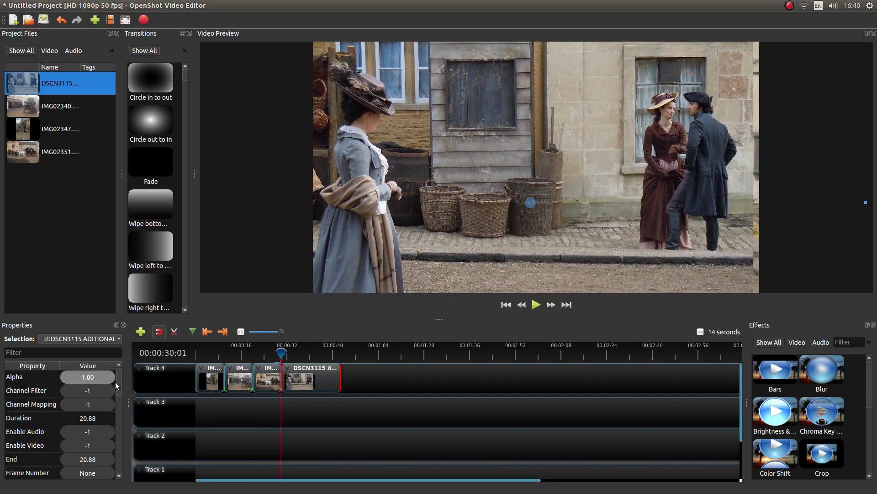
{"action": "left_click_drag", "start_coordinate": [118, 382], "coordinate": [118, 412]}
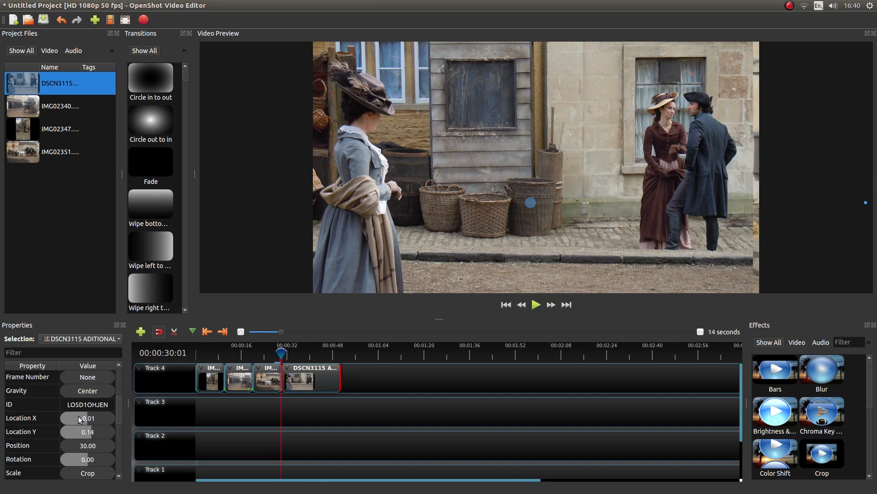
{"action": "left_click", "coordinate": [94, 416]}
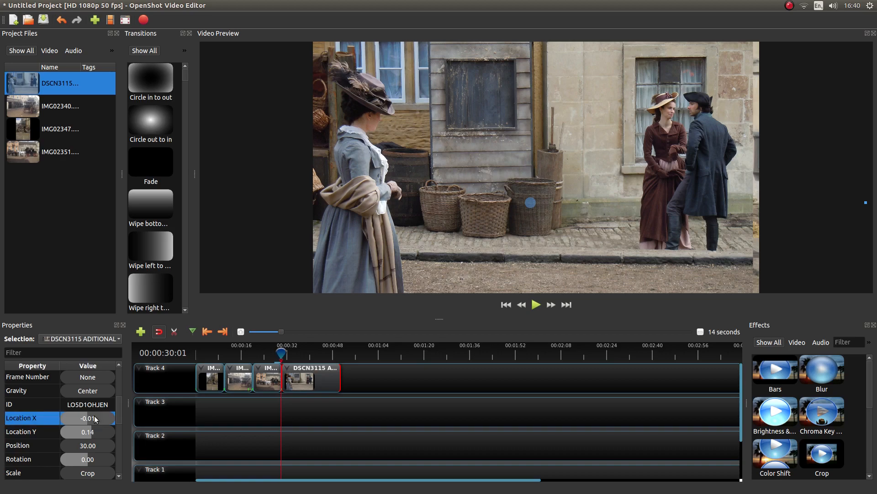
{"action": "double_click", "coordinate": [94, 415]}
{"action": "type", "text": "0"}
{"action": "key", "text": "Return"}
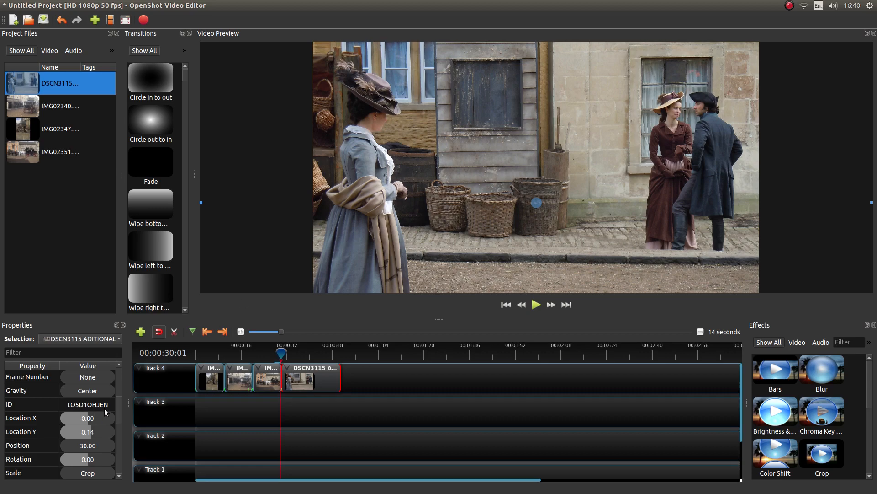
- At about 00:00:32:25, insert keyframes for Location X, Location Y, Scale X and Scale Y on the DSCN3115 clip
{"action": "mouse_move", "coordinate": [119, 406]}
{"action": "left_mouse_down"}
{"action": "mouse_move", "coordinate": [120, 437]}
{"action": "mouse_move", "coordinate": [122, 420]}
{"action": "left_mouse_up"}
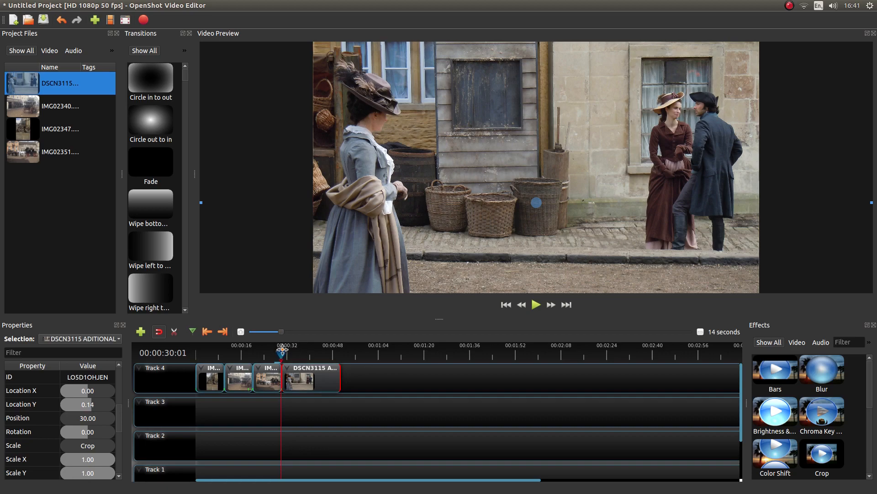
{"action": "left_click_drag", "start_coordinate": [282, 350], "coordinate": [288, 350]}
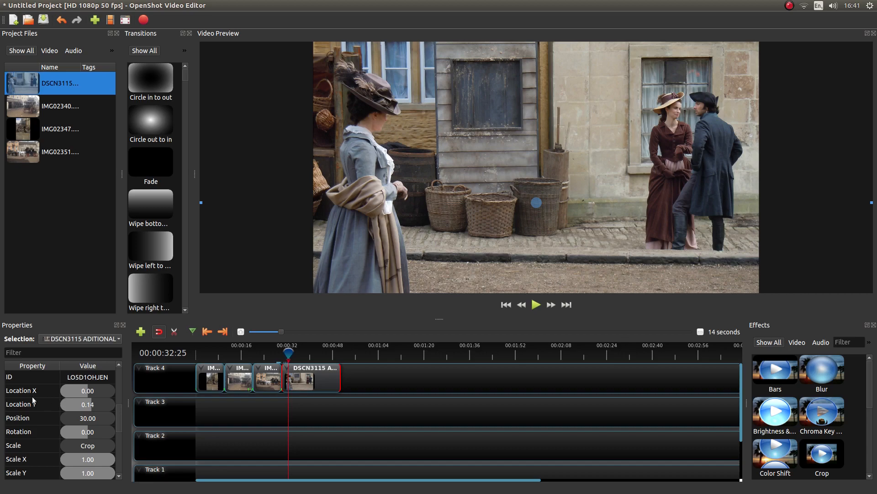
{"action": "right_click", "coordinate": [90, 392]}
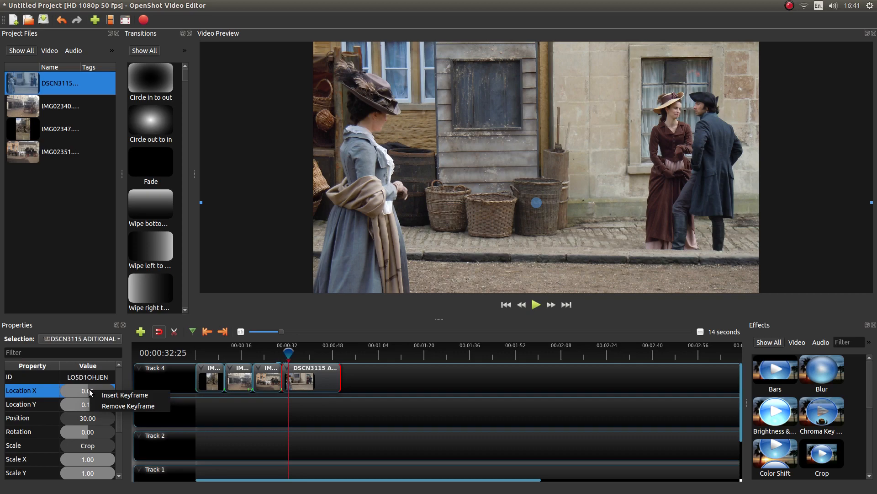
{"action": "left_click", "coordinate": [110, 396]}
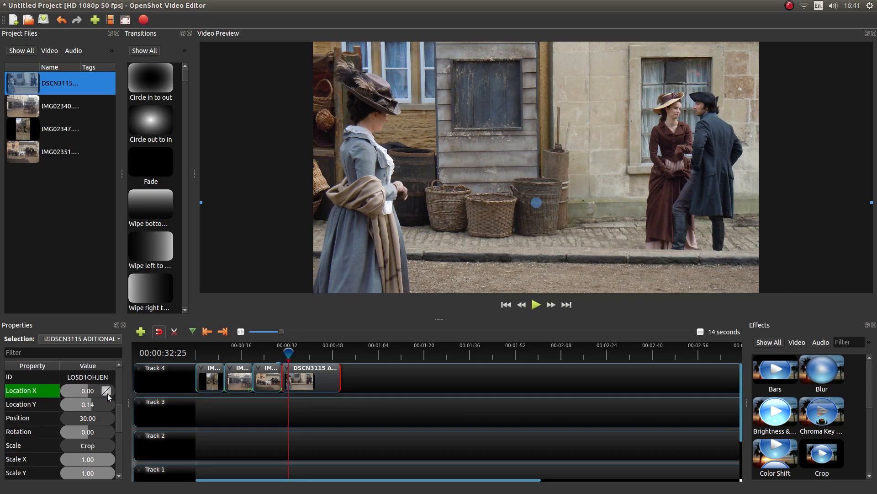
{"action": "right_click", "coordinate": [85, 405]}
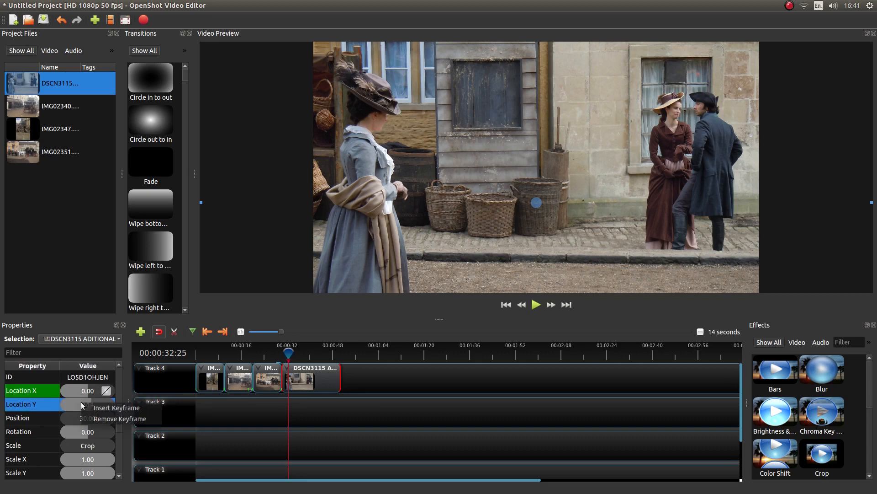
{"action": "left_click", "coordinate": [111, 408]}
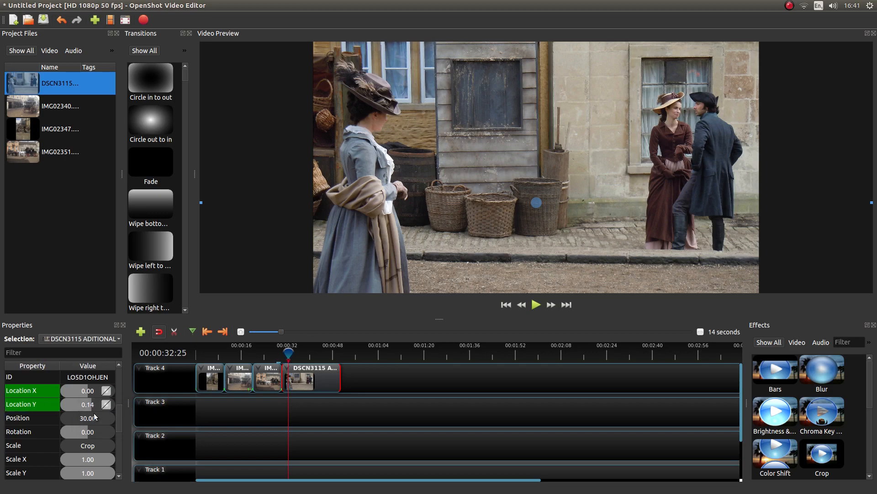
{"action": "right_click", "coordinate": [81, 460]}
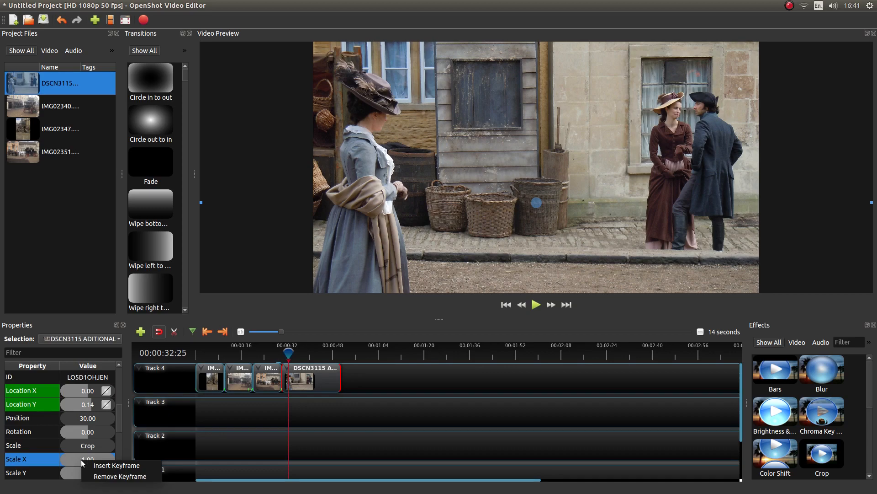
{"action": "left_click", "coordinate": [125, 465]}
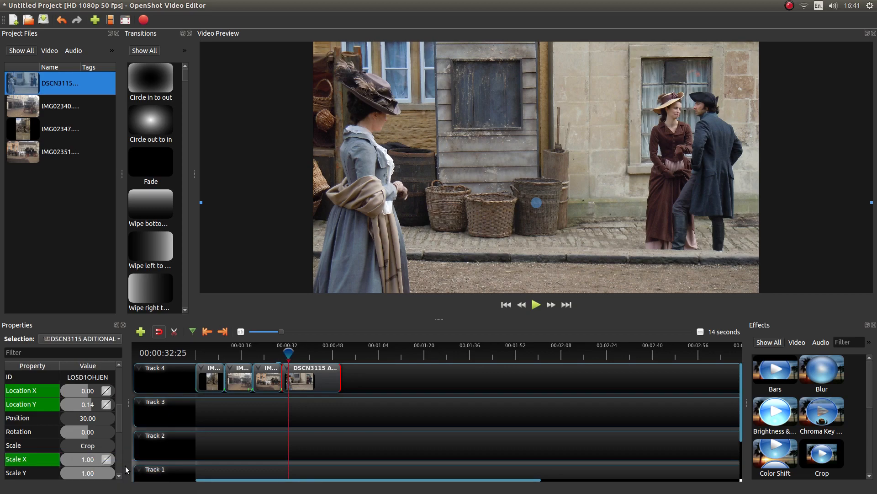
{"action": "right_click", "coordinate": [87, 472]}
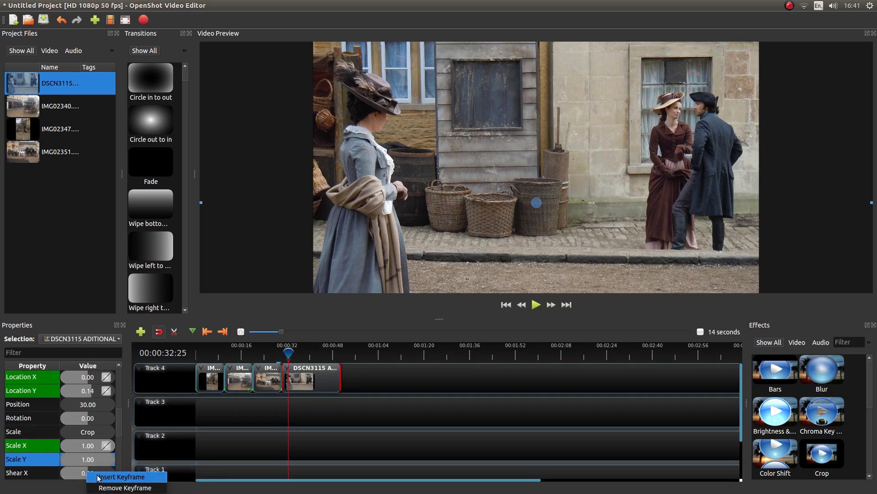
{"action": "left_click", "coordinate": [100, 477]}
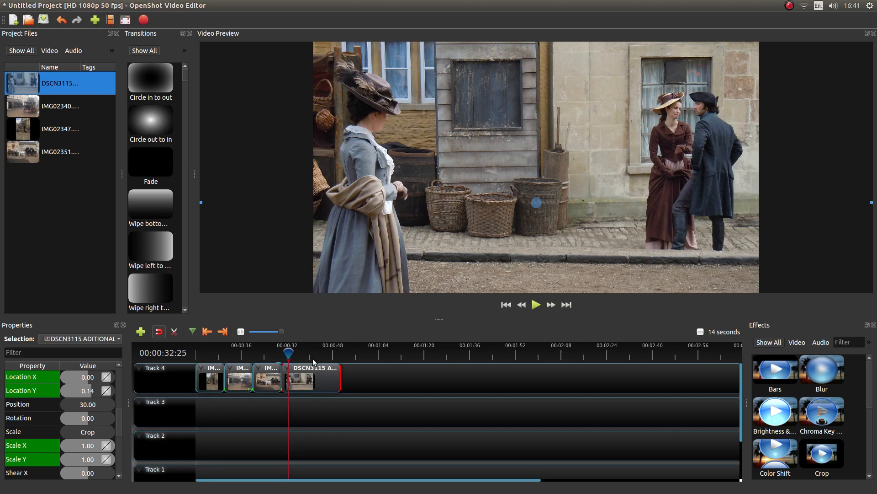
{"action": "right_click", "coordinate": [107, 379]}
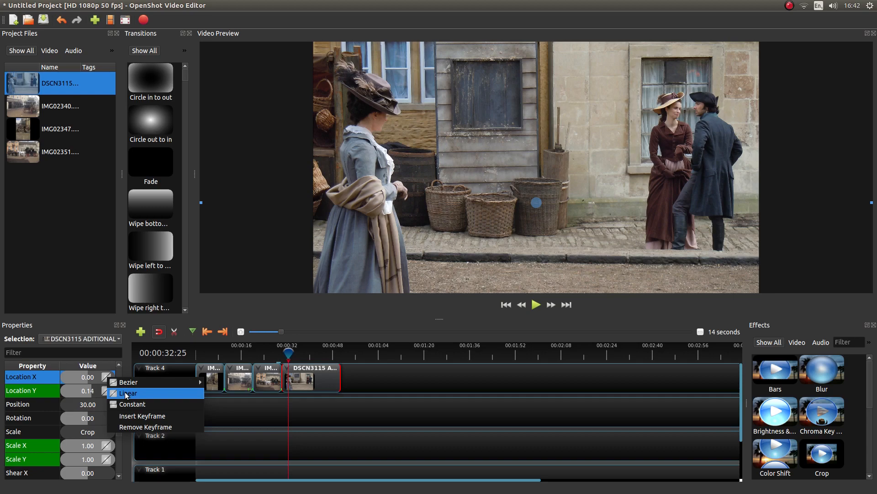
{"action": "left_click", "coordinate": [94, 239]}
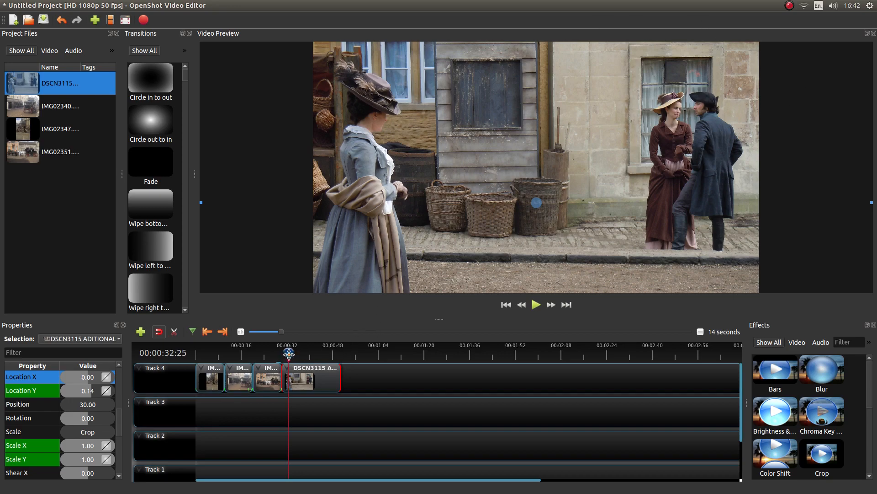
- At about 00:00:48:09, move the DSCN3115 image to Location X -0.36 and Location Y 0.11, and stretch its right side to Scale X 1.72
{"action": "left_click_drag", "start_coordinate": [288, 352], "coordinate": [334, 351]}
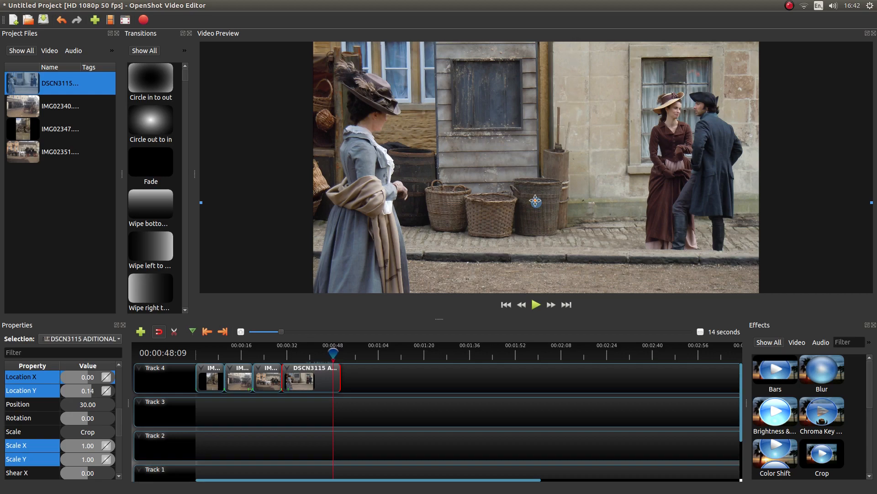
{"action": "left_click_drag", "start_coordinate": [535, 201], "coordinate": [377, 194]}
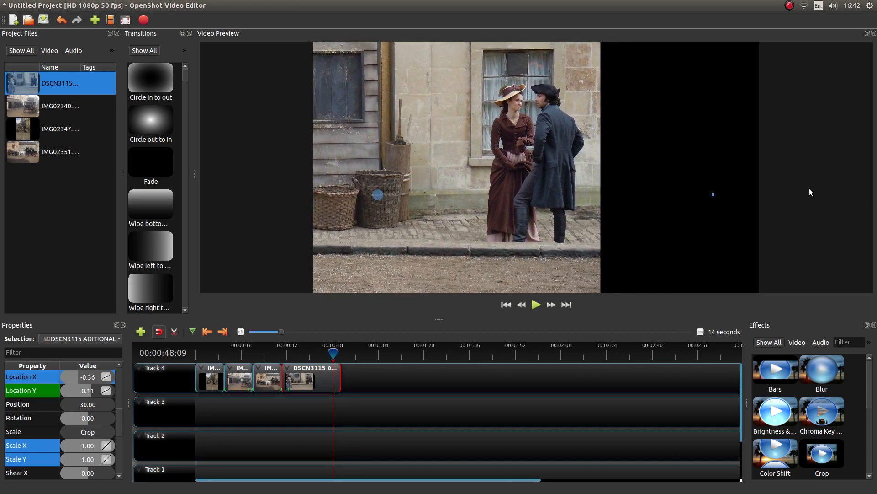
{"action": "left_click_drag", "start_coordinate": [714, 193], "coordinate": [761, 192]}
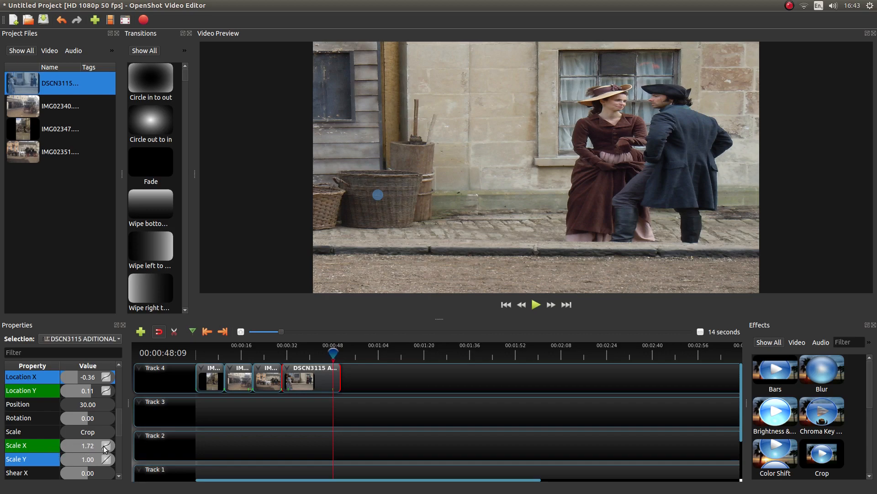
- Set the DSCN3115 clip's Scale Y to 1.72 and move the image down to Location X -0.35 and Location Y 0.42
{"action": "left_click", "coordinate": [79, 459]}
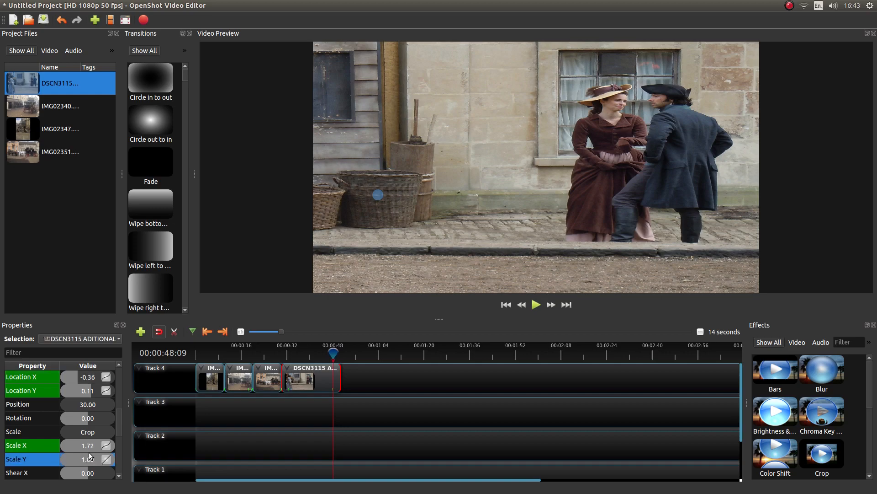
{"action": "double_click", "coordinate": [90, 456]}
{"action": "type", "text": ".7"}
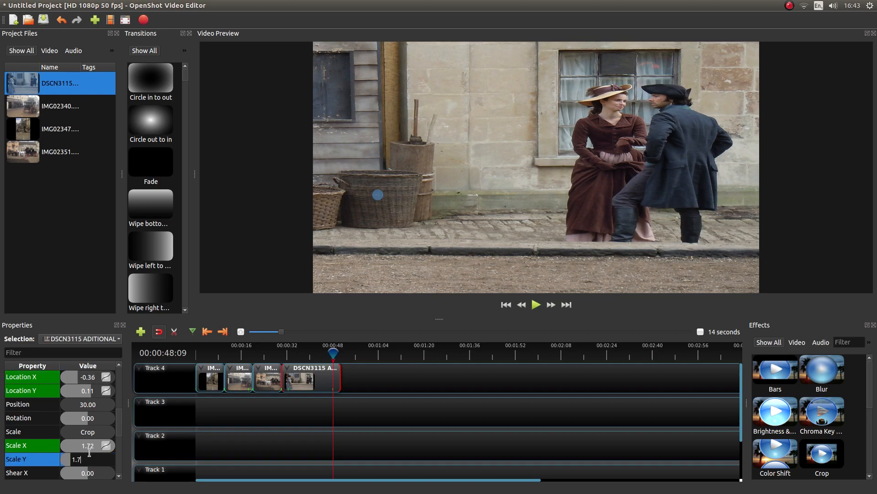
{"action": "type", "text": "2"}
{"action": "key", "text": "Return"}
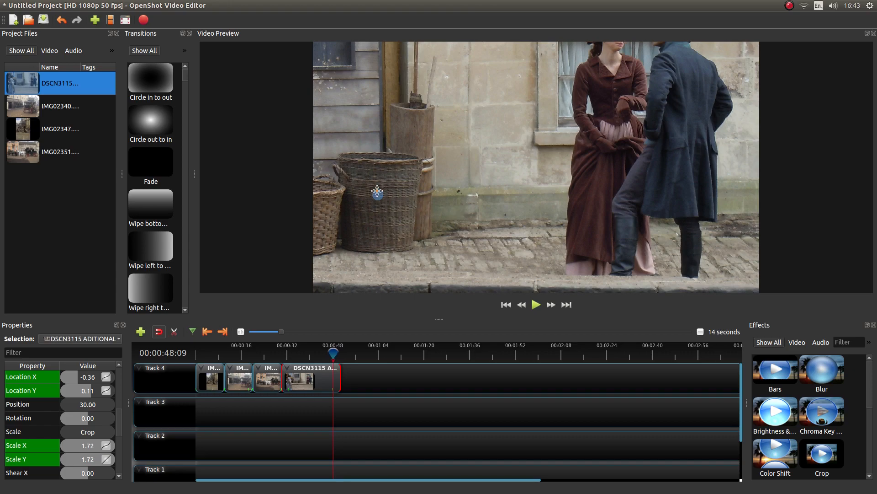
{"action": "left_click_drag", "start_coordinate": [377, 193], "coordinate": [378, 273]}
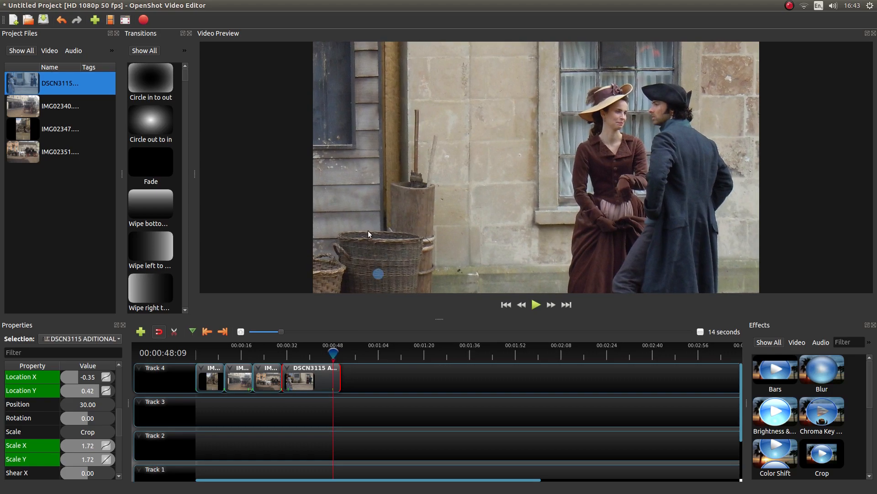
- Set the keyframe interpolation of Location X, Location Y, Scale X and Scale Y to Linear at about 00:00:48:09
{"action": "left_click", "coordinate": [106, 377]}
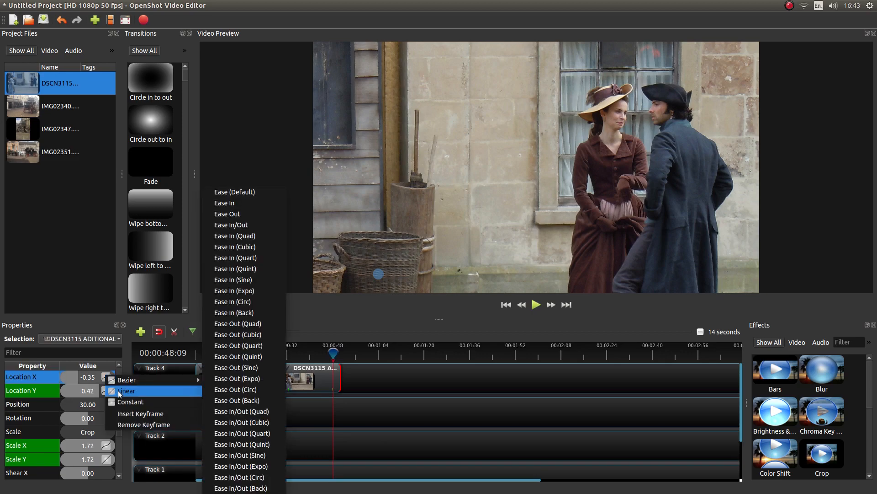
{"action": "left_click", "coordinate": [114, 391]}
{"action": "left_click", "coordinate": [108, 391]}
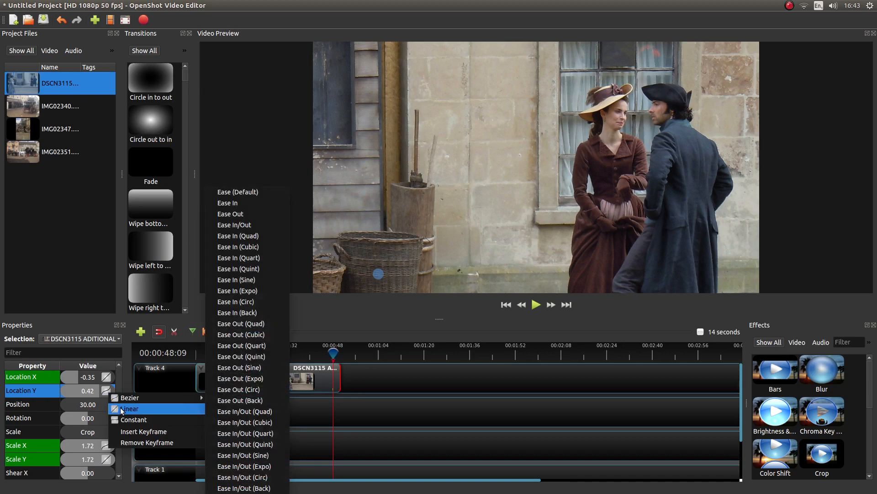
{"action": "left_click", "coordinate": [117, 407]}
{"action": "left_click", "coordinate": [105, 442]}
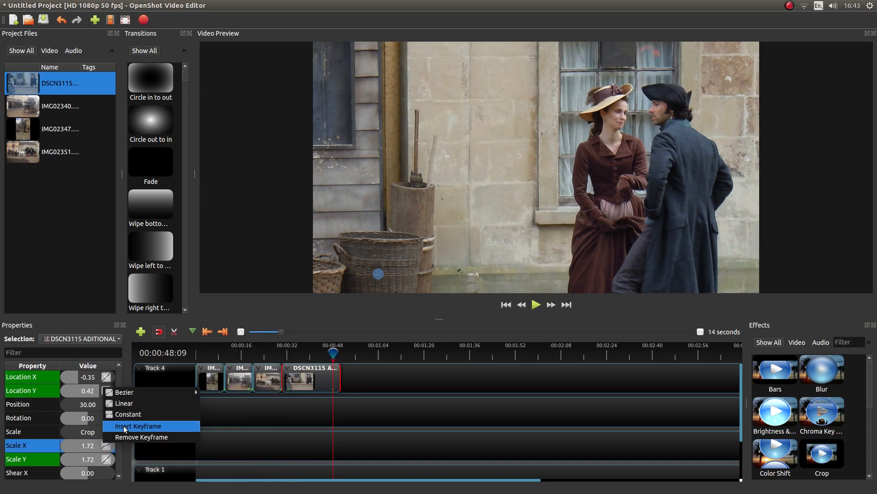
{"action": "left_click", "coordinate": [126, 407]}
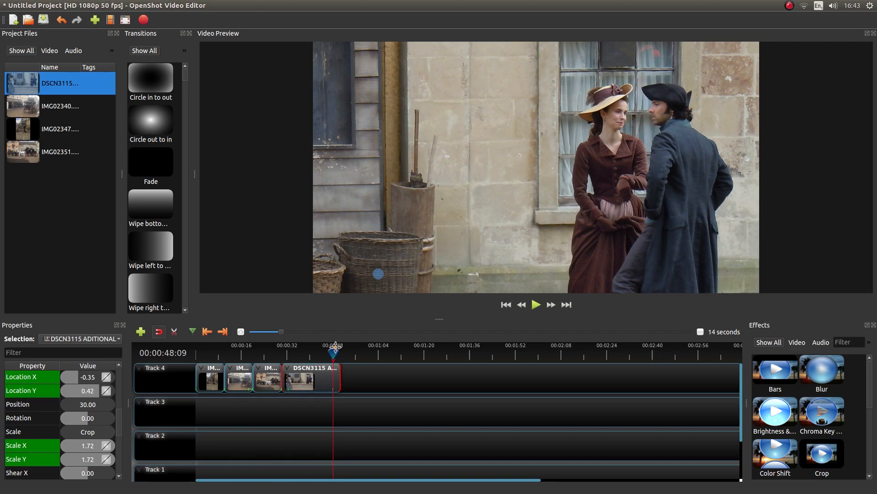
- Preview the DSCN3115 animation by playing the timeline from about 00:00:26:29 to the end
{"action": "left_click_drag", "start_coordinate": [332, 353], "coordinate": [304, 353]}
{"action": "left_click", "coordinate": [272, 353]}
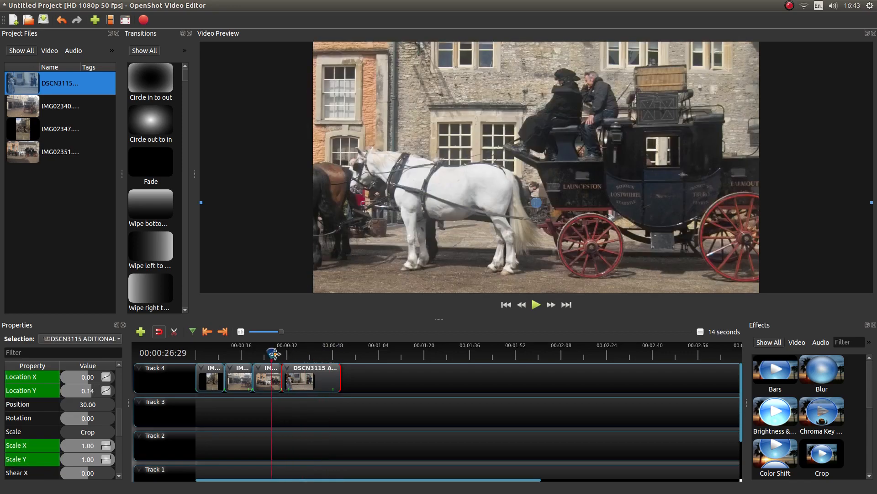
{"action": "left_click", "coordinate": [536, 306]}
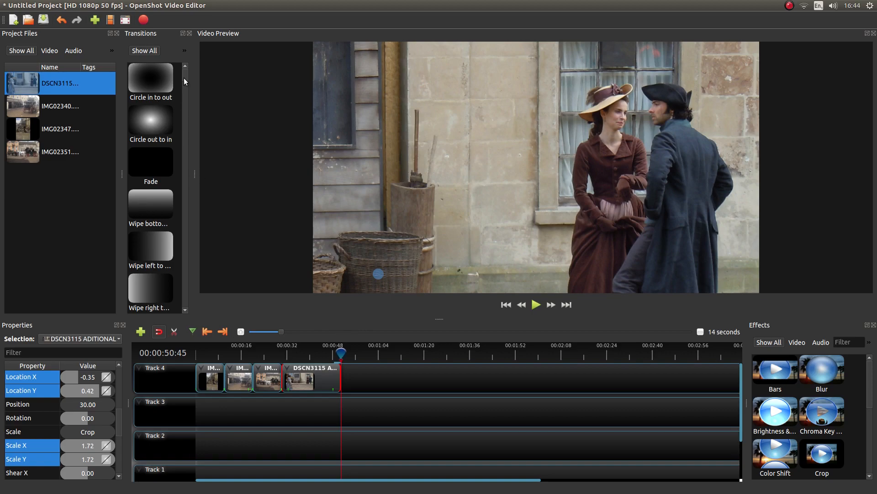
- Play the sequence from the beginning of the timeline and stop it at about 00:00:39:16, in the DSCN3115 clip
{"action": "mouse_move", "coordinate": [184, 77]}
{"action": "left_mouse_down"}
{"action": "mouse_move", "coordinate": [187, 99]}
{"action": "mouse_move", "coordinate": [185, 70]}
{"action": "left_mouse_up"}
{"action": "left_click_drag", "start_coordinate": [338, 352], "coordinate": [157, 357]}
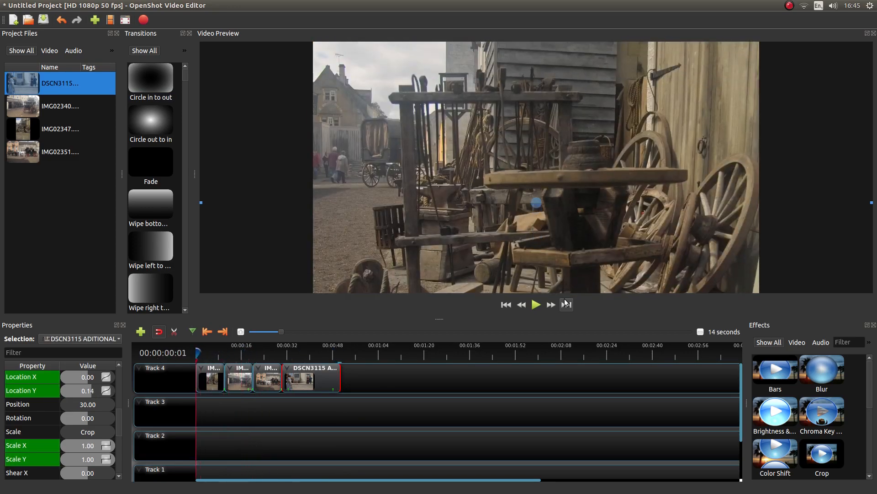
{"action": "left_click", "coordinate": [536, 304]}
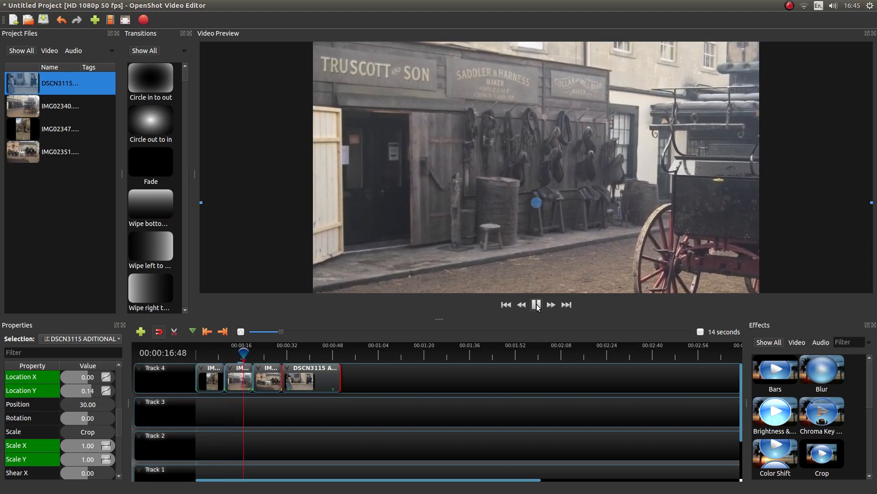
{"action": "left_click", "coordinate": [537, 304]}
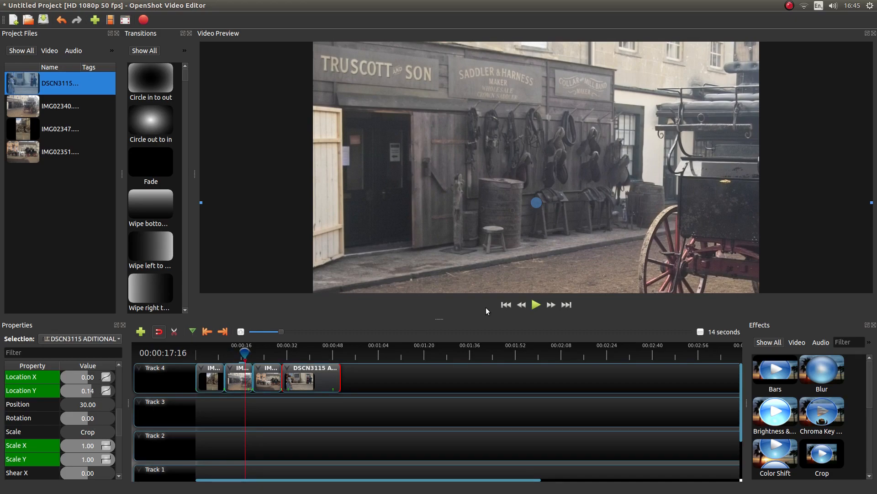
{"action": "left_click", "coordinate": [536, 305]}
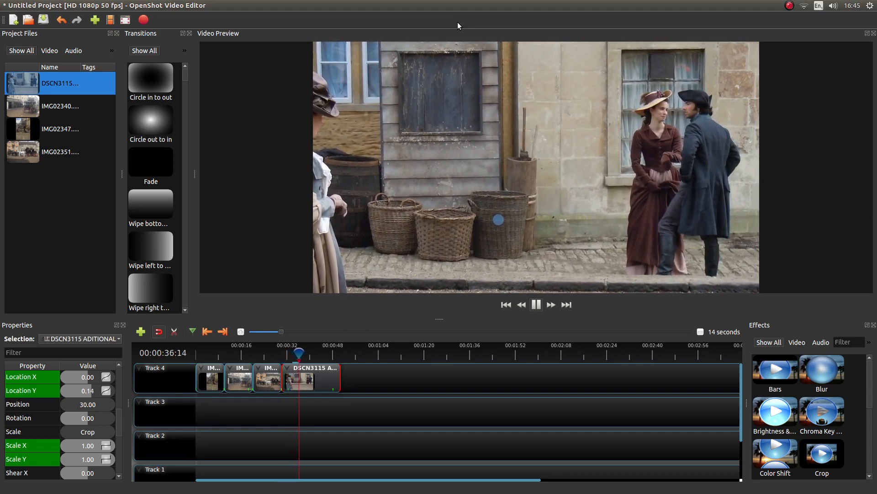
{"action": "left_click", "coordinate": [536, 305]}
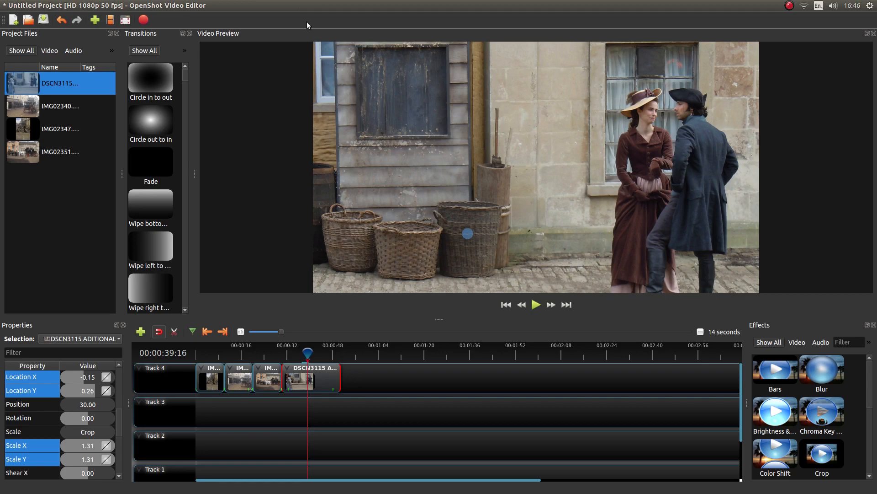
- Export the project as a video named SLIDE SHOW into the Desktop folder
{"action": "left_click", "coordinate": [144, 21]}
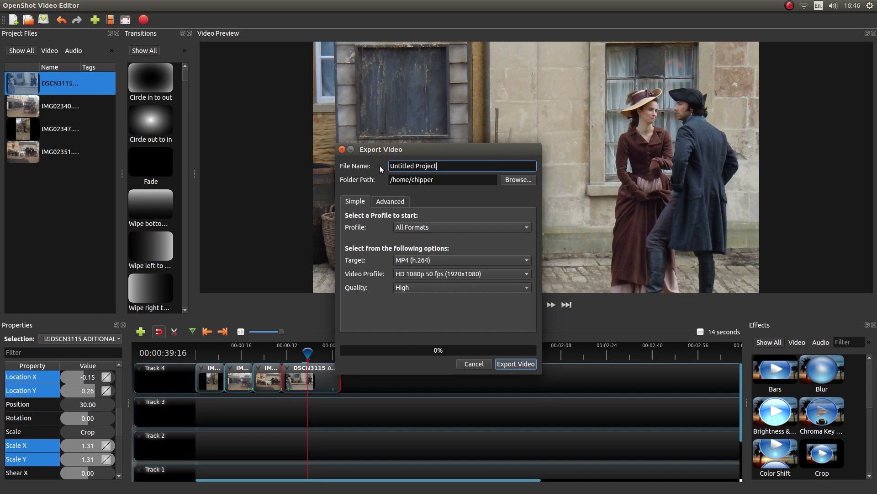
{"action": "left_click_drag", "start_coordinate": [442, 166], "coordinate": [386, 164]}
{"action": "type", "text": "S"}
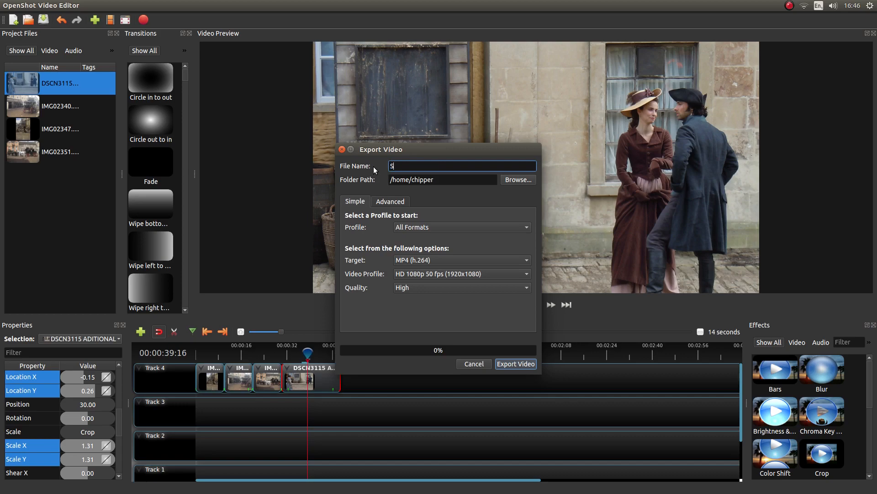
{"action": "type", "text": "LIDE SHOW"}
{"action": "left_click", "coordinate": [522, 180]}
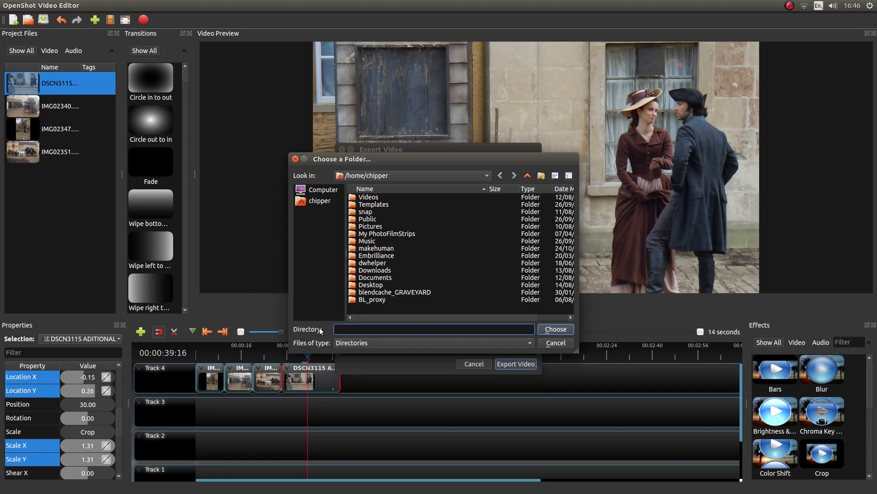
{"action": "left_click", "coordinate": [375, 289]}
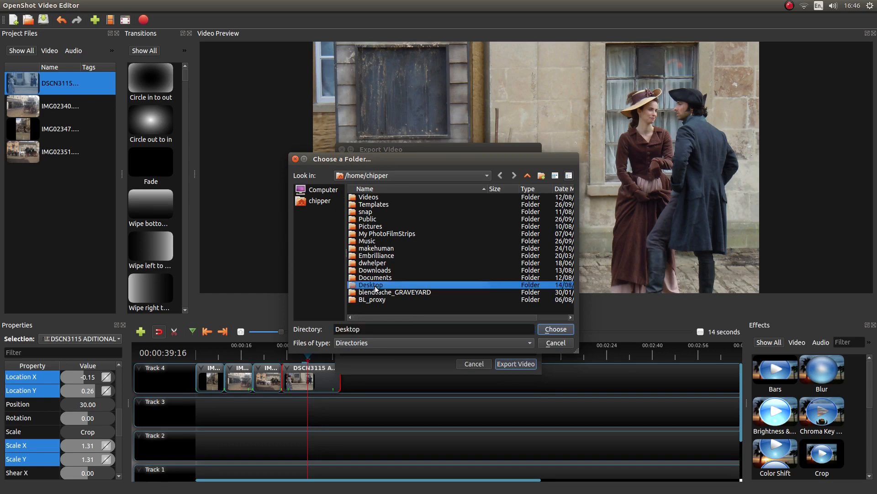
{"action": "left_click", "coordinate": [556, 329]}
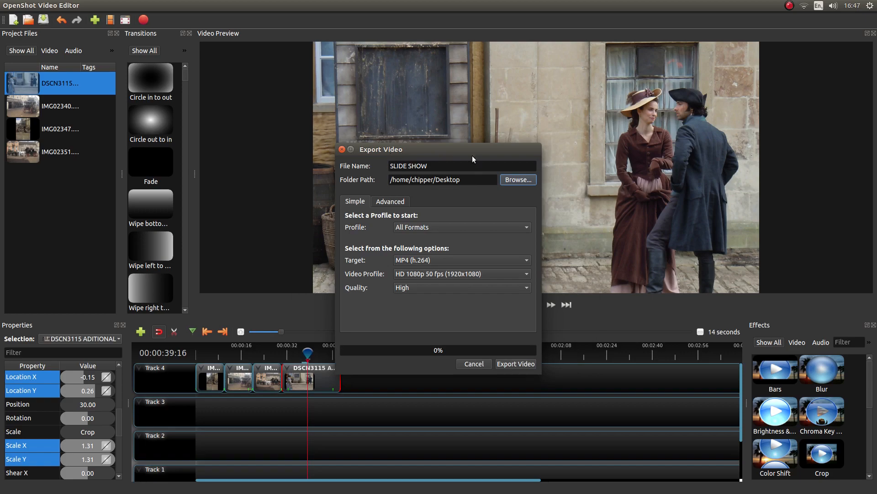
{"action": "left_click", "coordinate": [517, 364]}
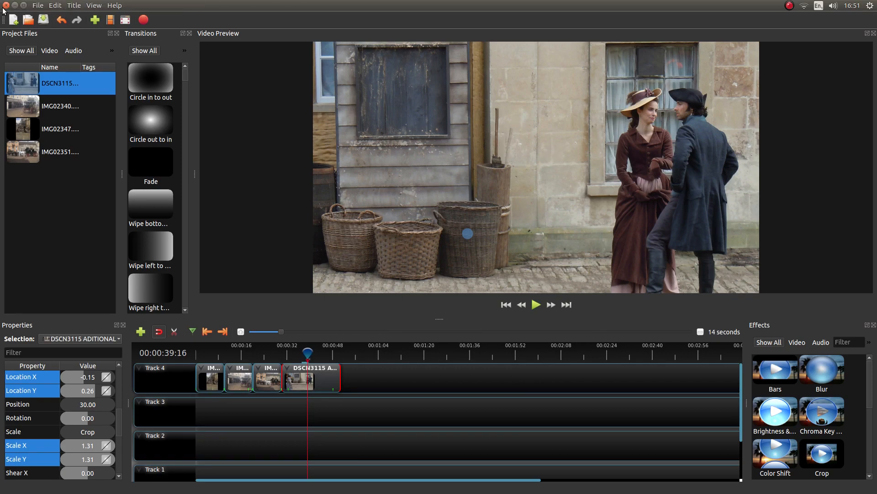
- Minimise OpenShot, close the Poldark folder window, and play the exported SLIDE SHOW.mp4 from the desktop in Videos before closing it
{"action": "left_click", "coordinate": [14, 6]}
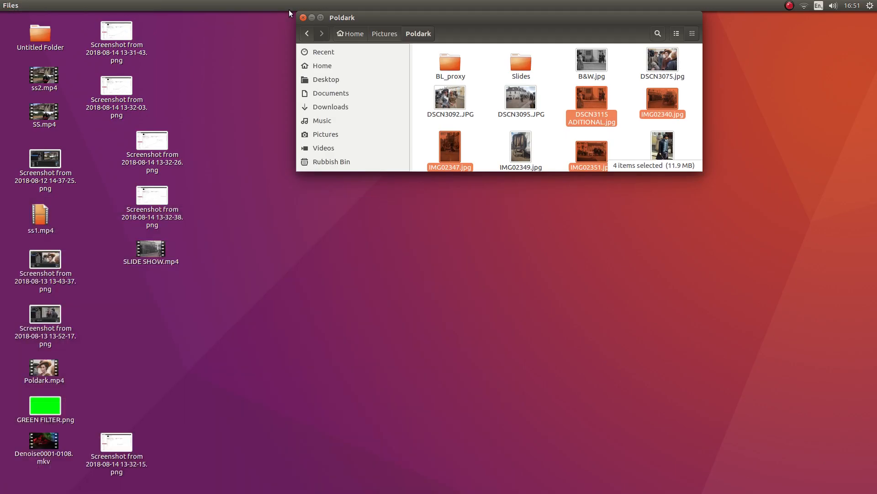
{"action": "left_click", "coordinate": [303, 17]}
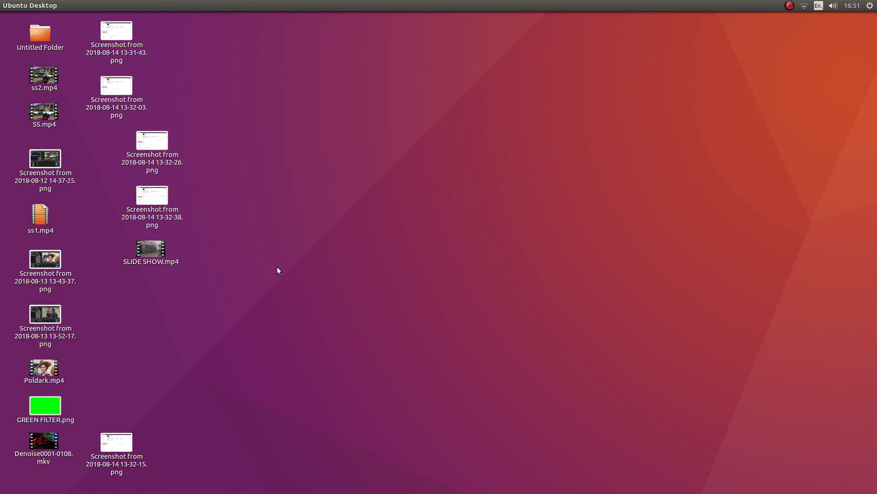
{"action": "double_click", "coordinate": [160, 255]}
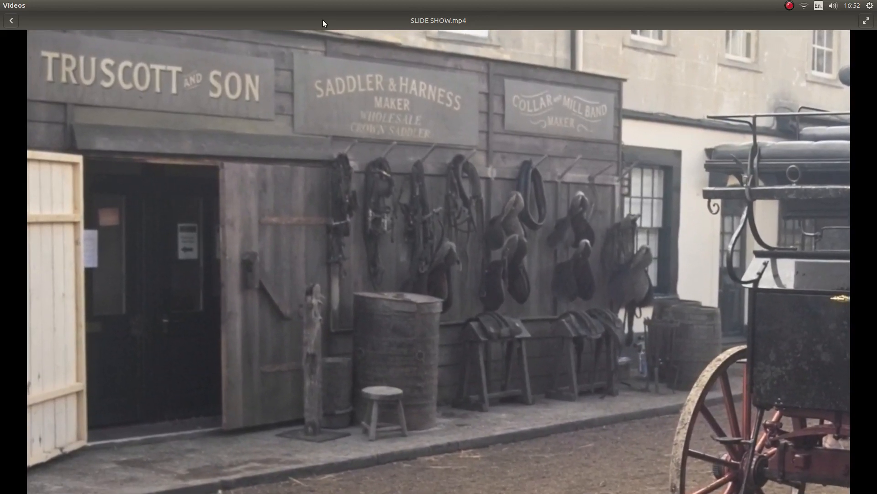
{"action": "left_click", "coordinate": [15, 4]}
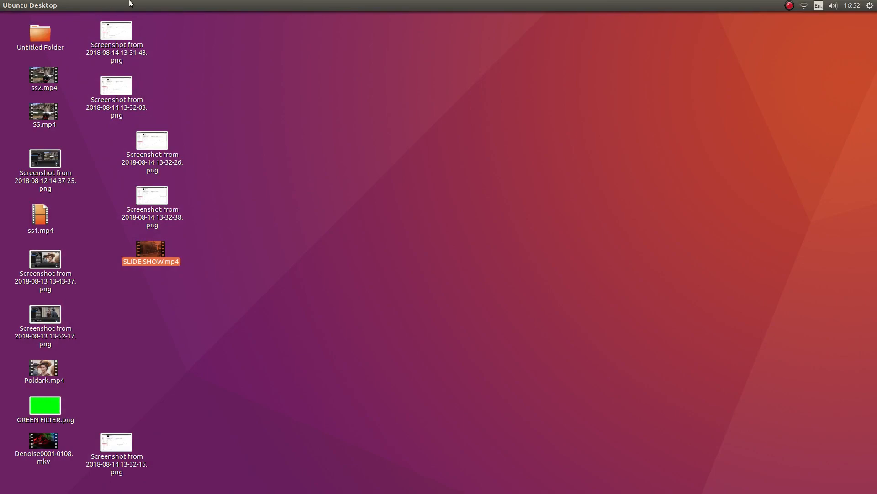
{"action": "mouse_move", "coordinate": [1, 236]}
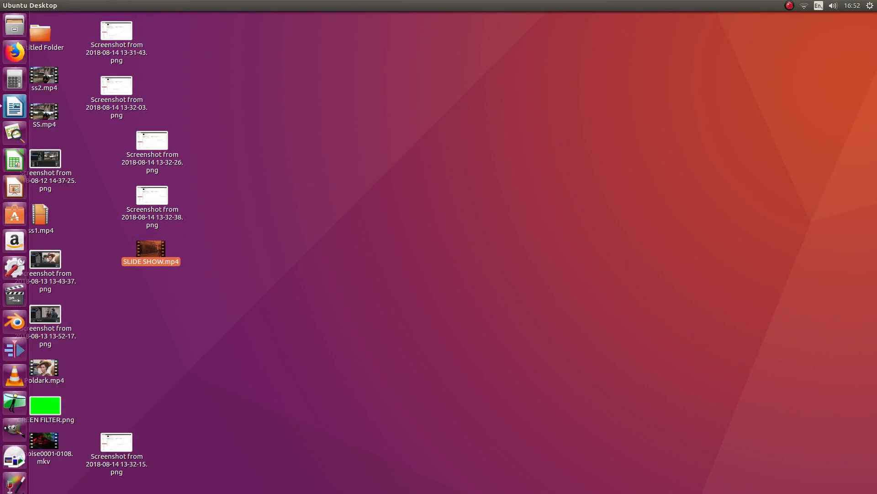
{"action": "left_click", "coordinate": [16, 406]}
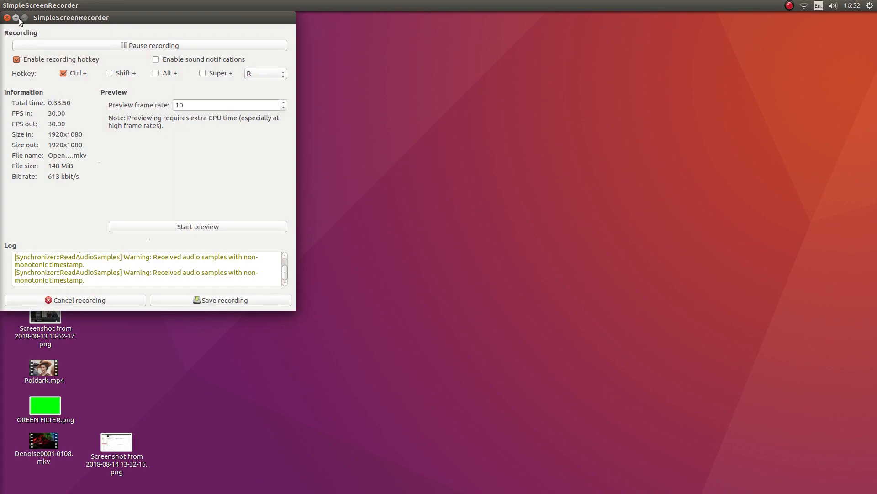
{"action": "left_click", "coordinate": [17, 20]}
- Switch from the desktop back to the OpenShot project window
{"action": "mouse_move", "coordinate": [2, 408]}
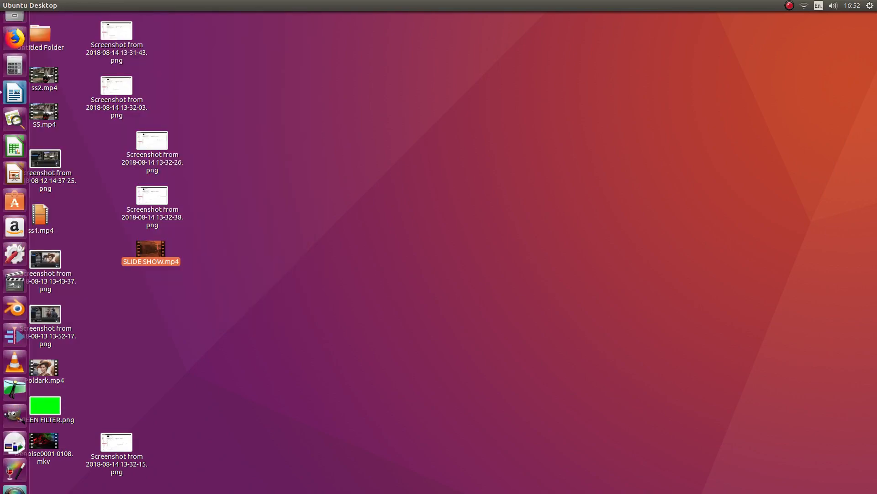
{"action": "left_click", "coordinate": [10, 428]}
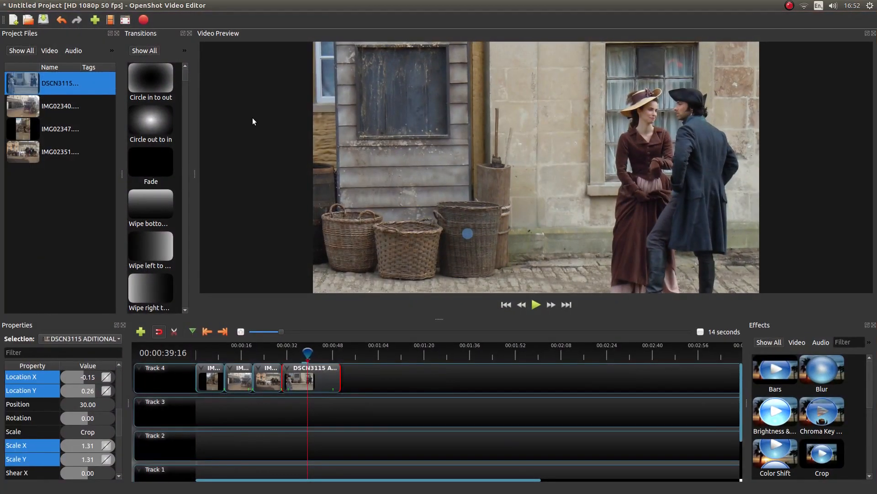